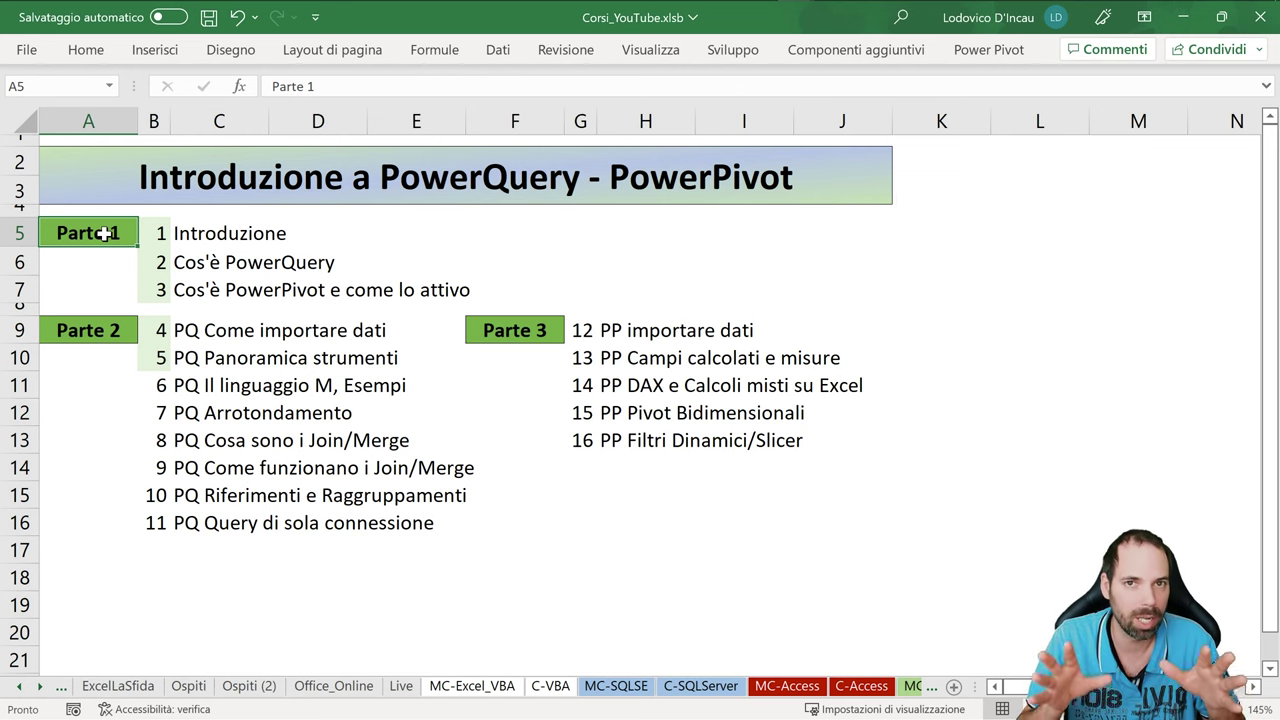
# Step: Open the Power Query M formula language overview page on Microsoft Learn in Firefox
pyautogui.hotkey('alt', 'Tab')
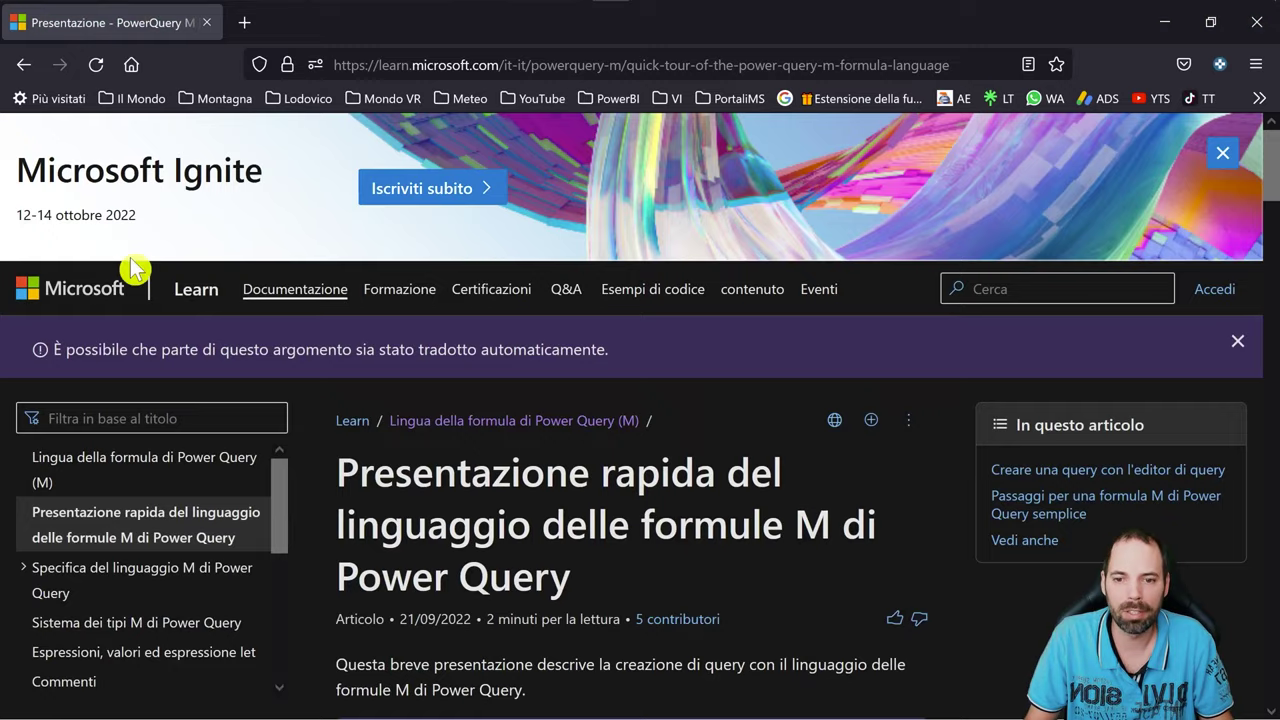
pyautogui.scroll(-1, 438, 487)
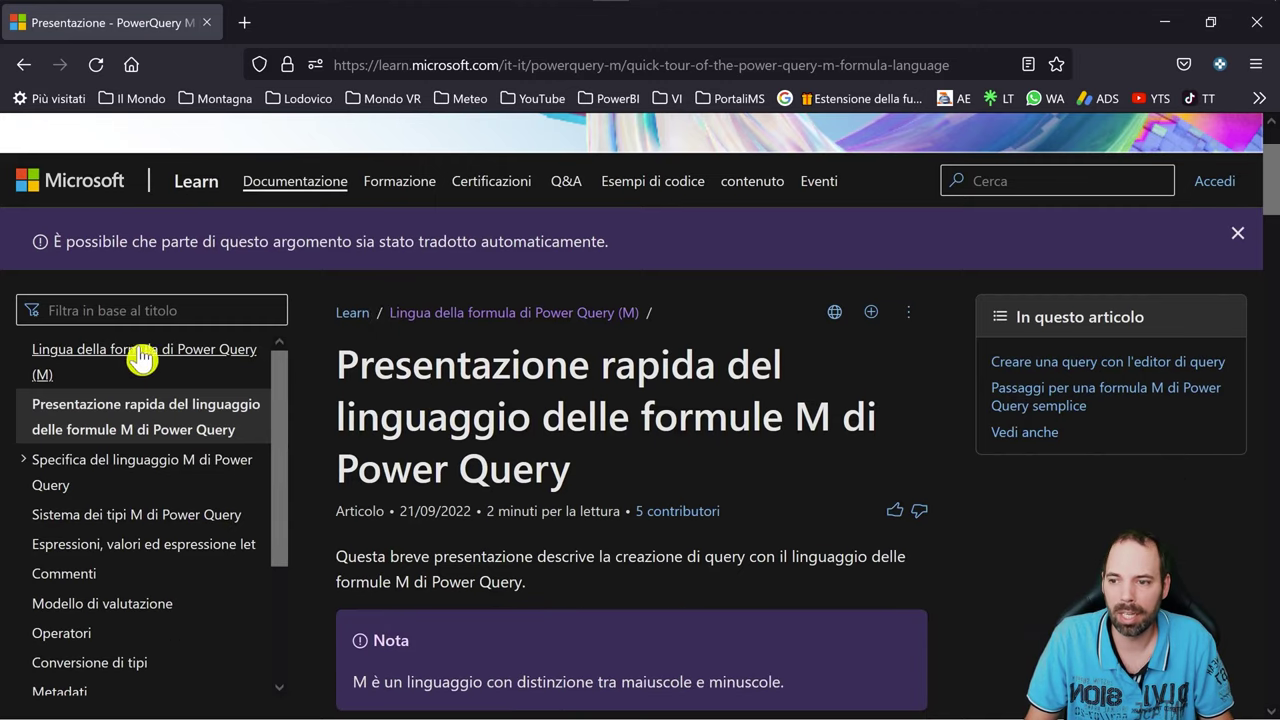
pyautogui.click(143, 360)
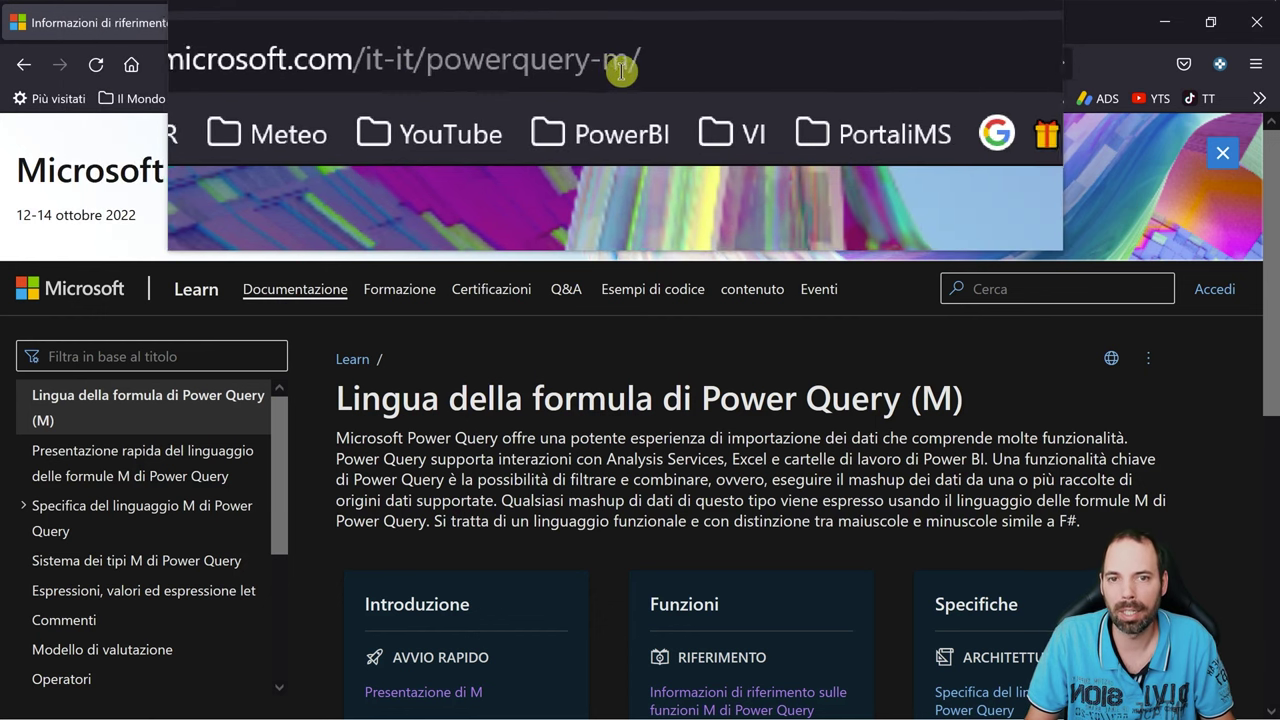
# Step: Expand the Funzioni category in the Microsoft Learn table of contents
pyautogui.scroll(-2, 440, 425)
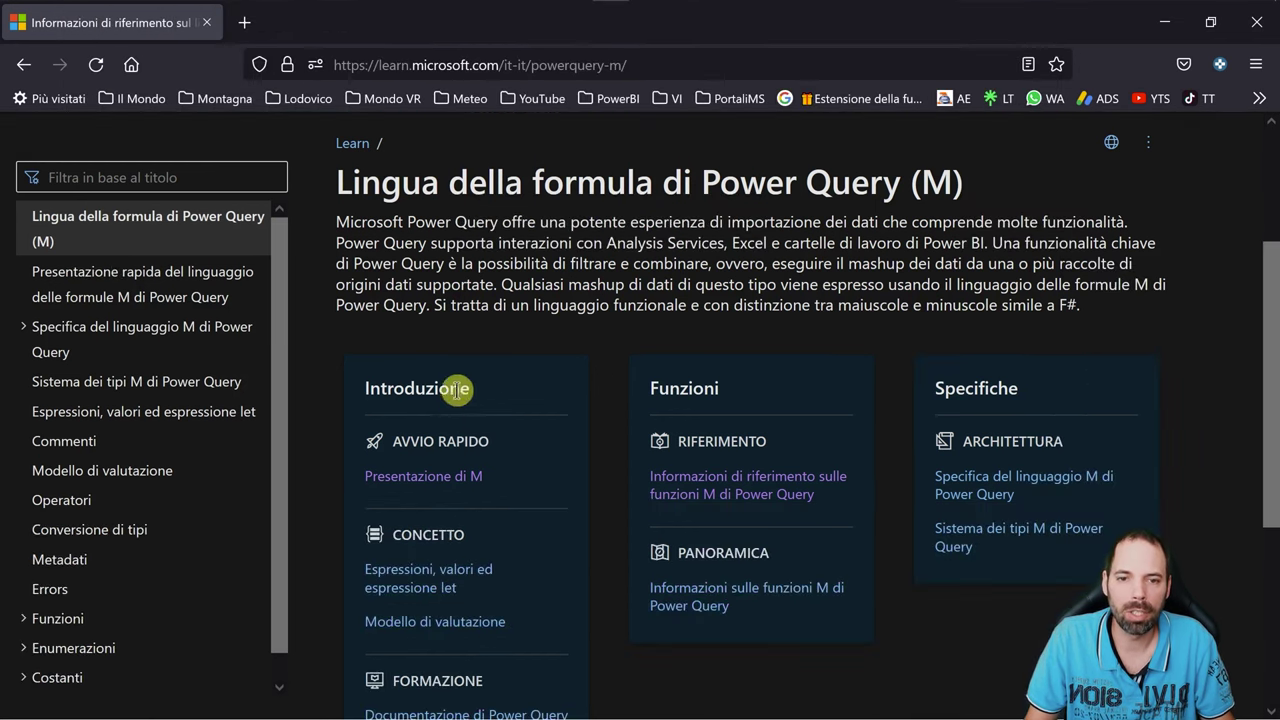
pyautogui.scroll(-2, 456, 390)
pyautogui.scroll(2, 480, 360)
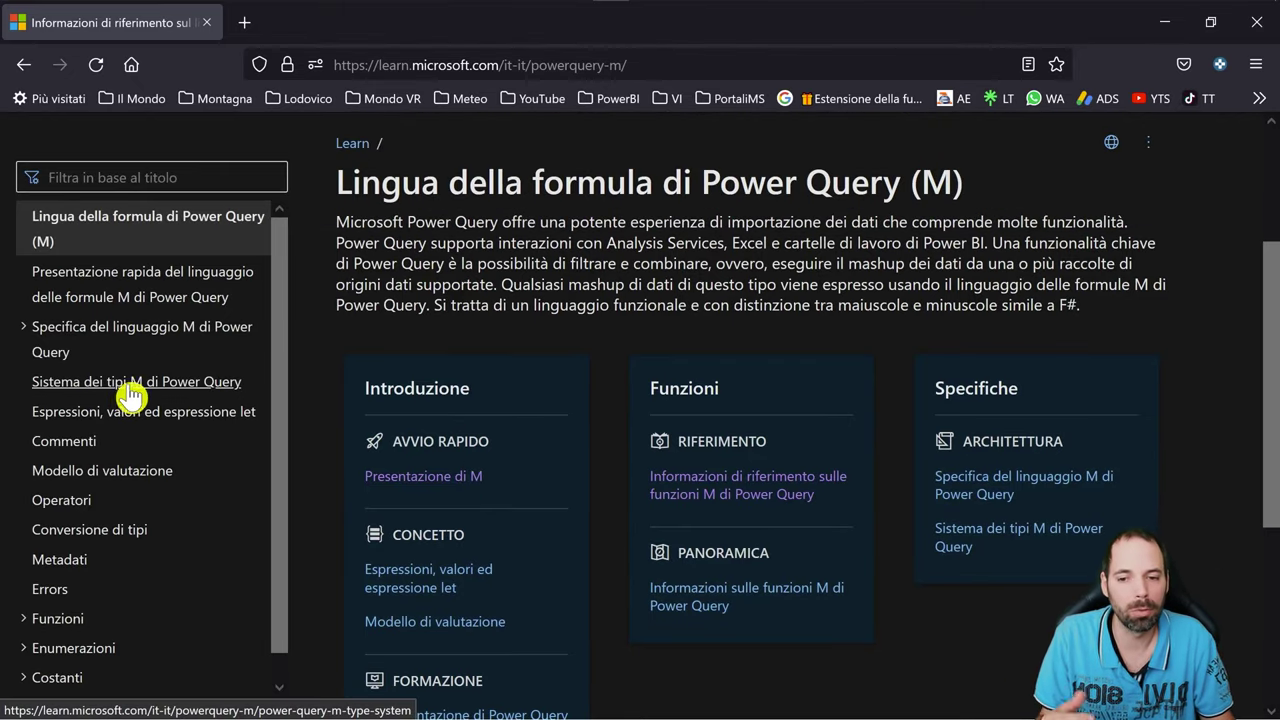
pyautogui.scroll(-1, 128, 392)
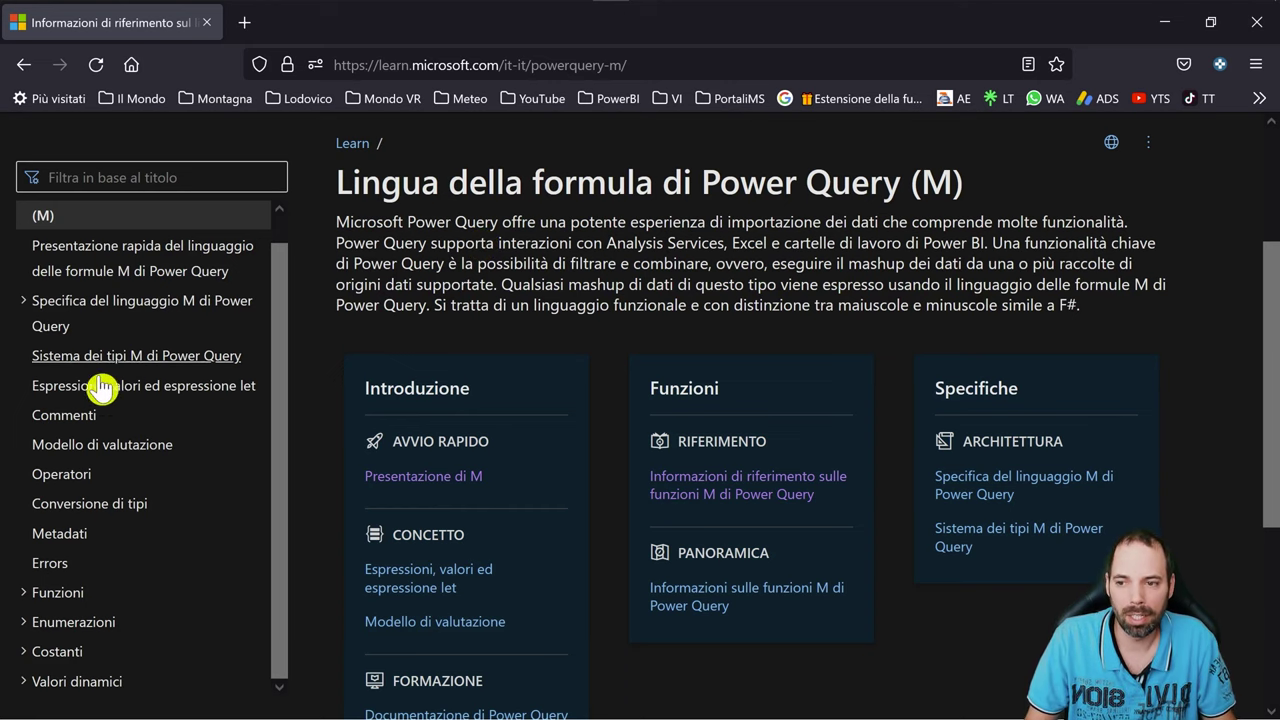
pyautogui.scroll(-3, 114, 500)
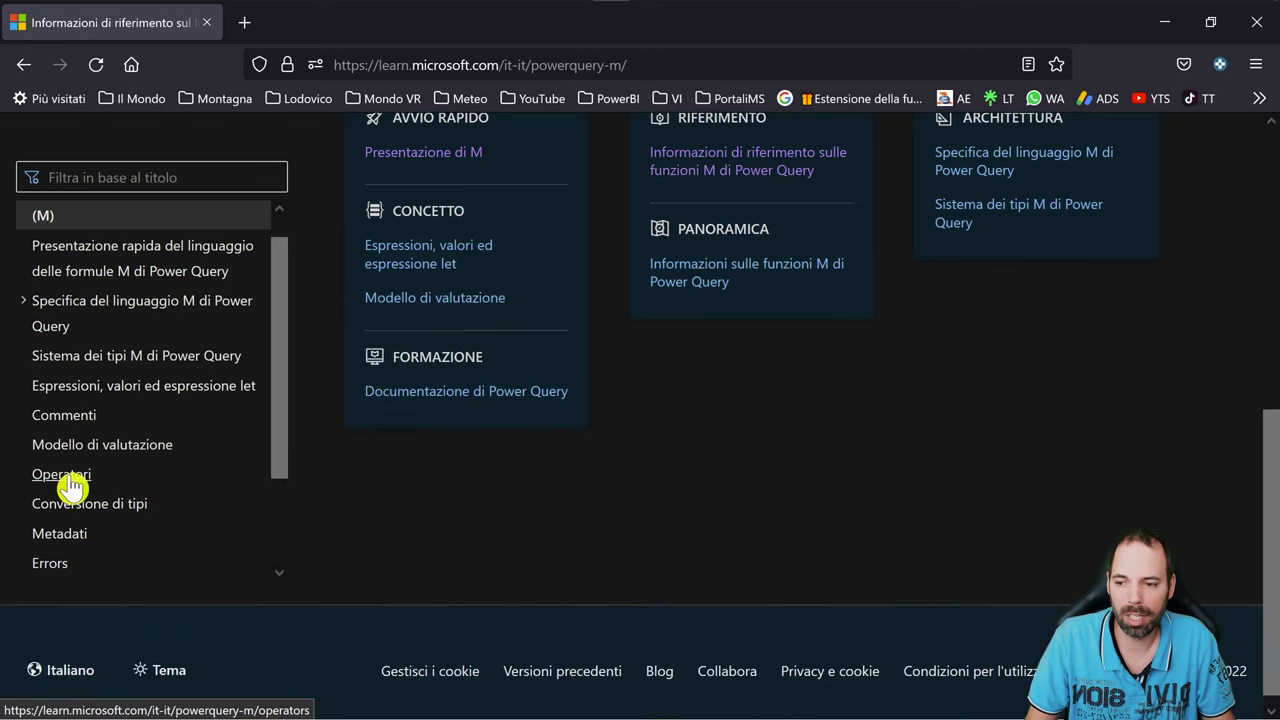
pyautogui.scroll(6, 160, 500)
pyautogui.scroll(-3, 143, 466)
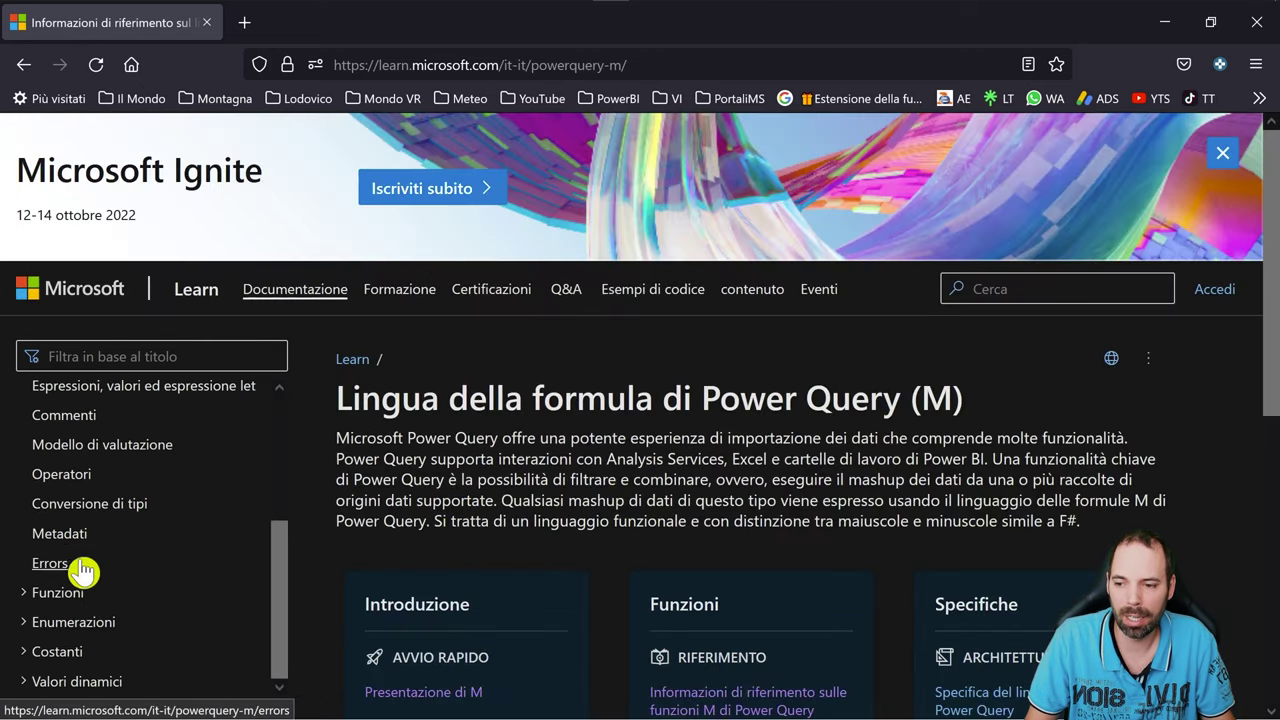
pyautogui.click(24, 593)
# Step: Expand Funzioni di data to list Date.AddDays, Date.AddMonths and Date.AddQuarters
pyautogui.scroll(-3, 125, 465)
pyautogui.scroll(-4, 125, 465)
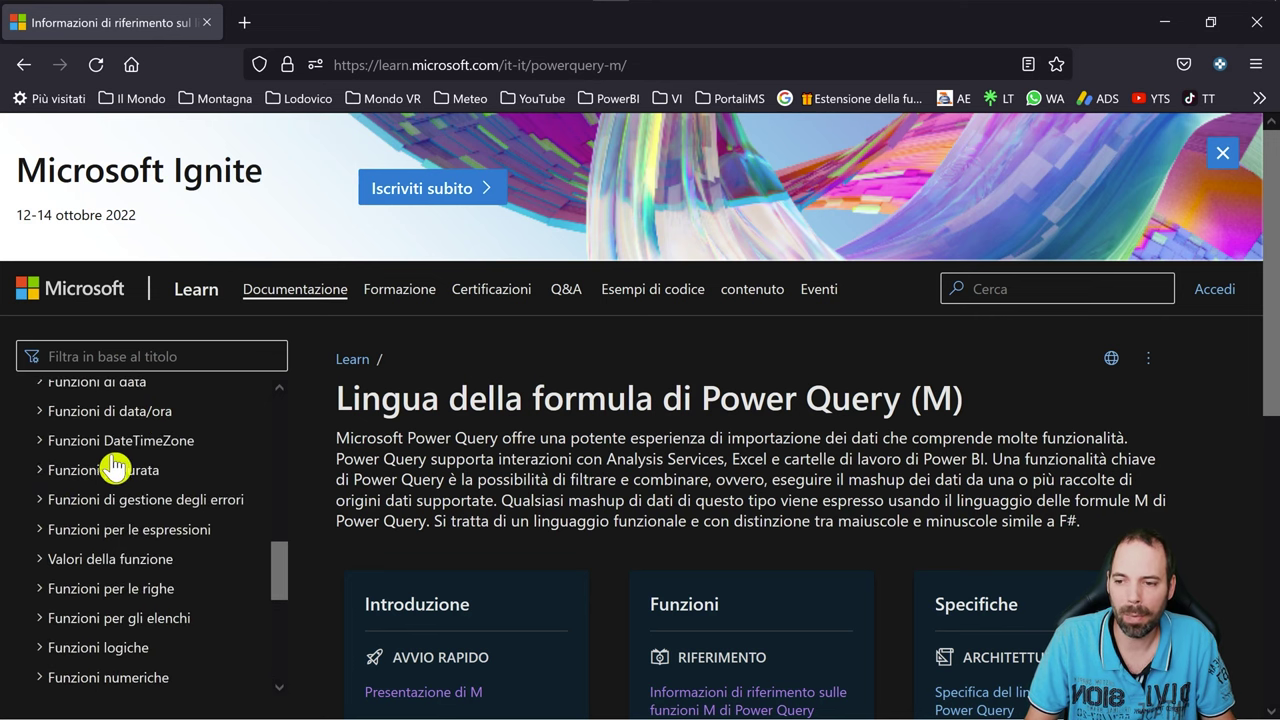
pyautogui.scroll(3, 88, 433)
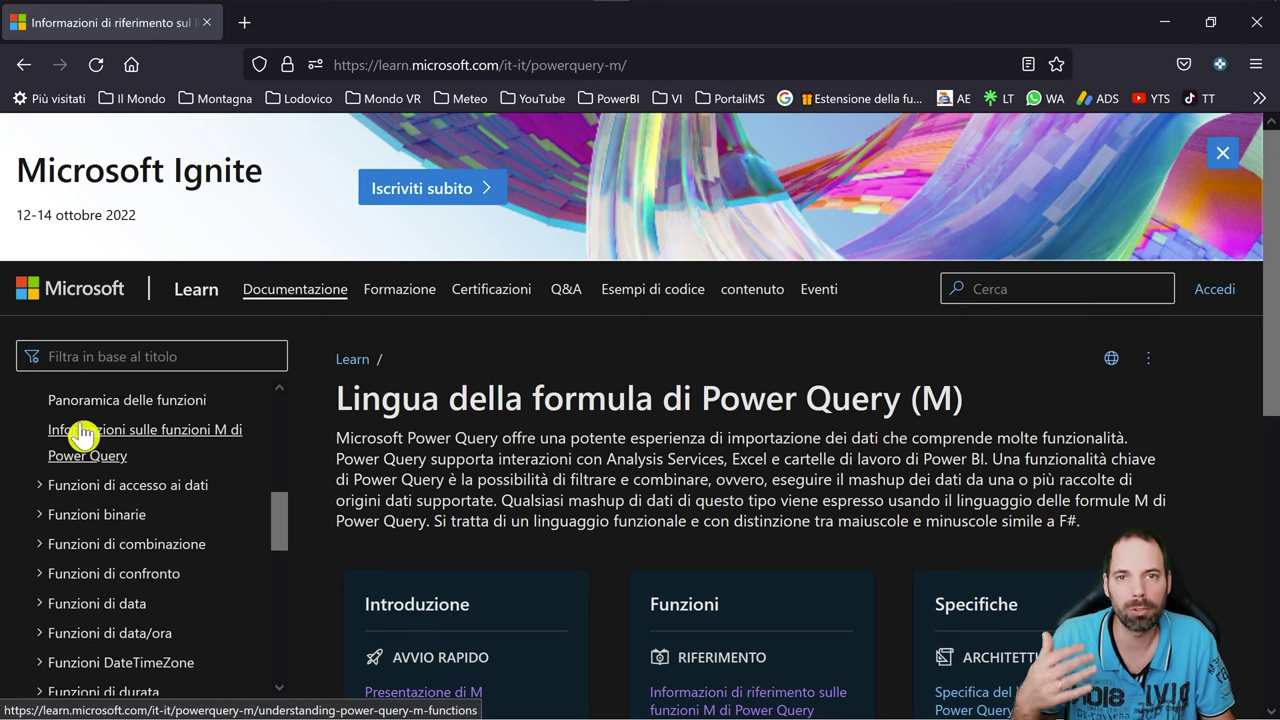
pyautogui.scroll(-3, 88, 450)
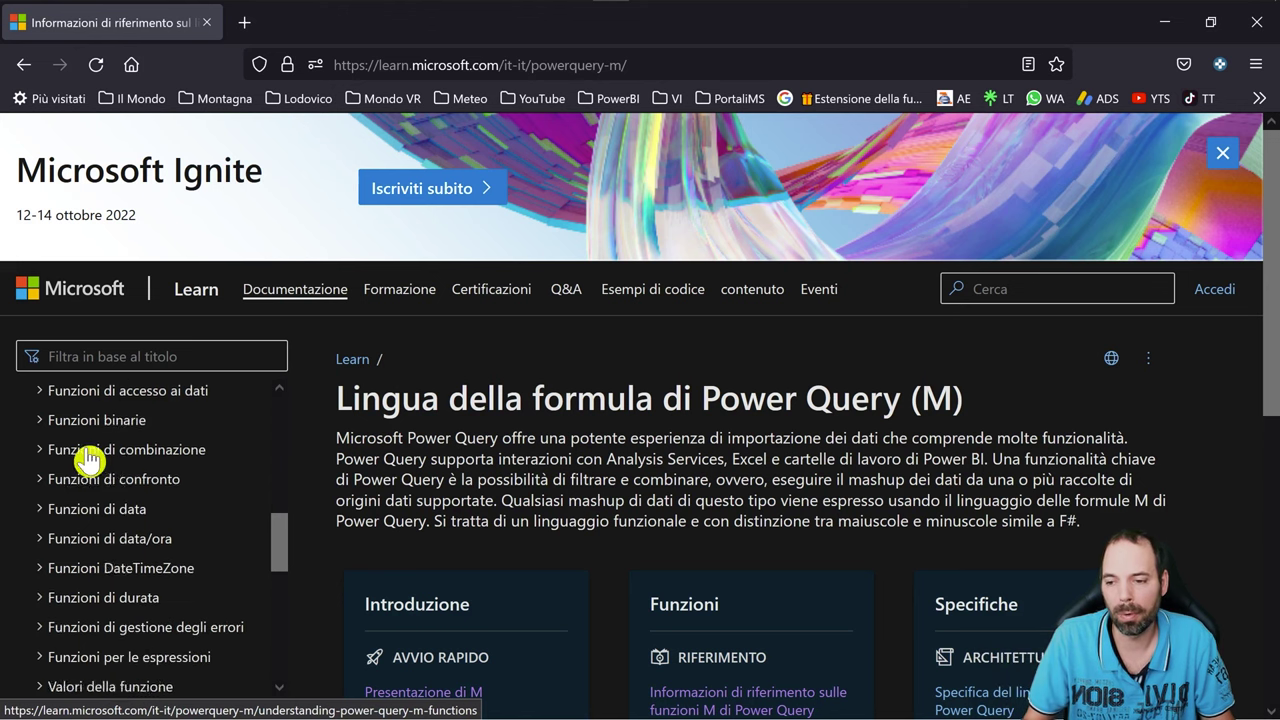
pyautogui.scroll(1, 55, 495)
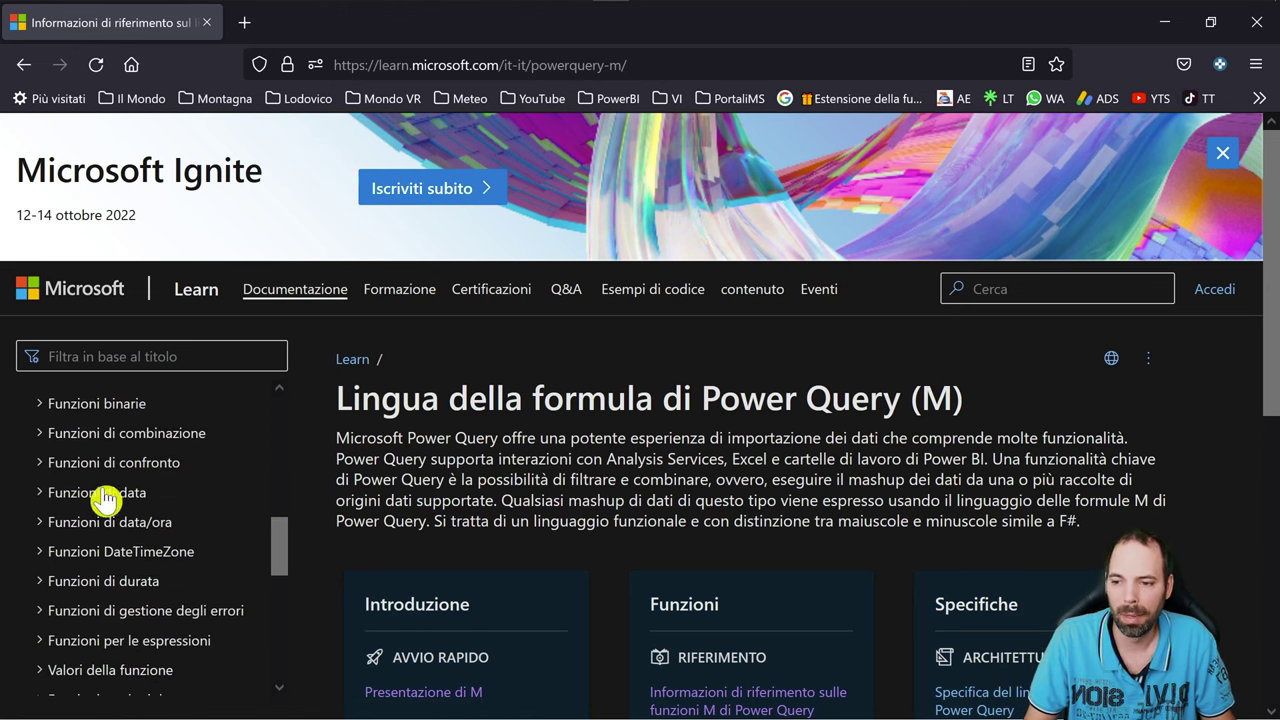
pyautogui.click(42, 494)
pyautogui.scroll(-1, 34, 515)
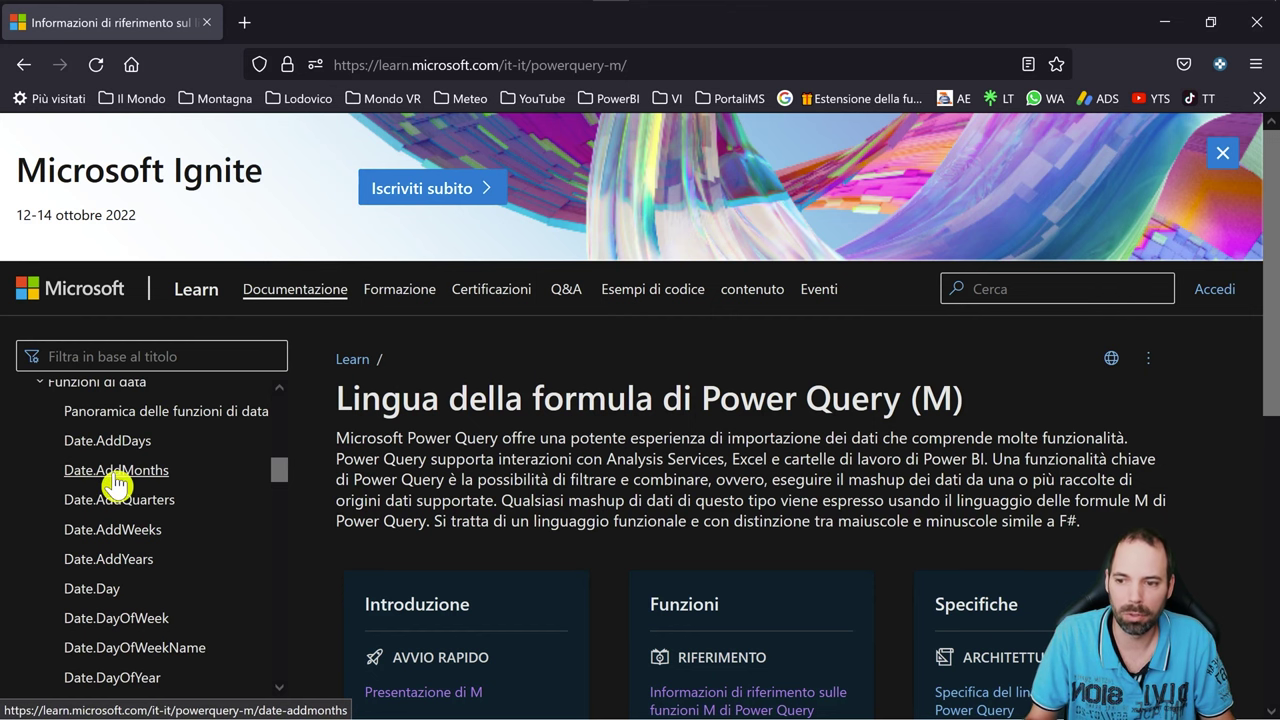
# Step: Open the Date.AddMonths page and select the function name in its syntax
pyautogui.click(113, 478)
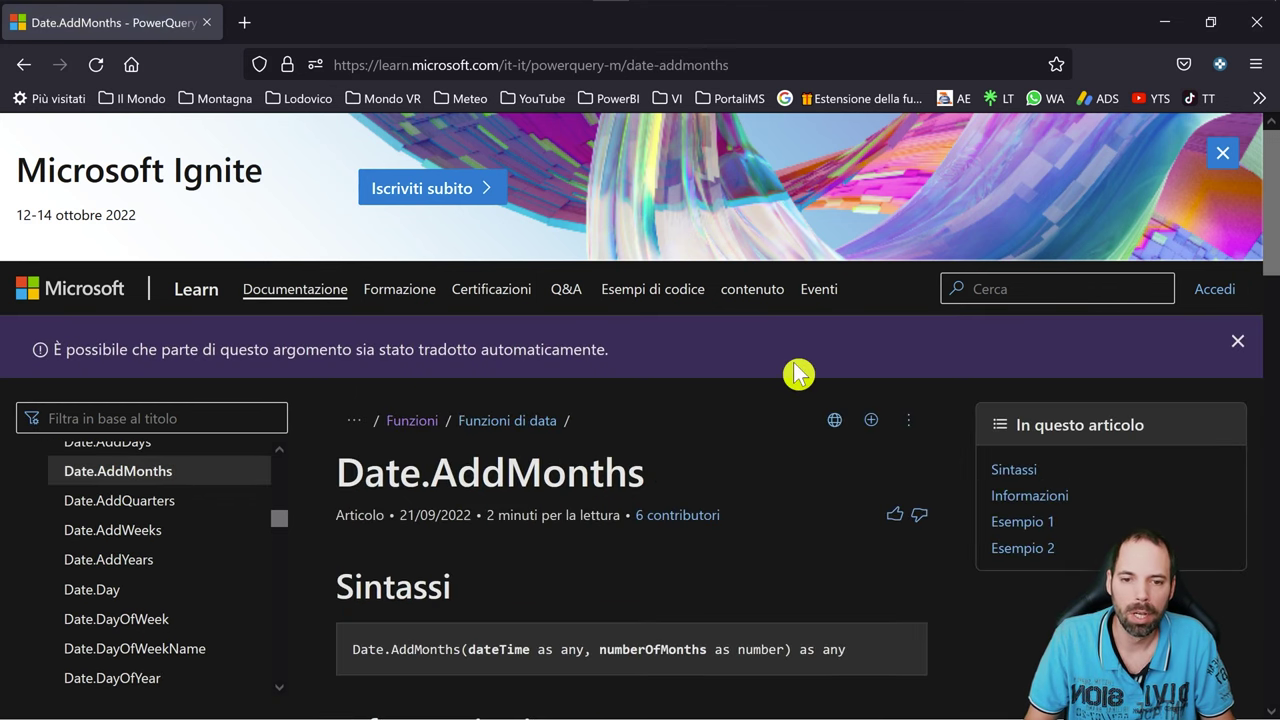
pyautogui.scroll(-5, 800, 371)
pyautogui.scroll(-1, 676, 286)
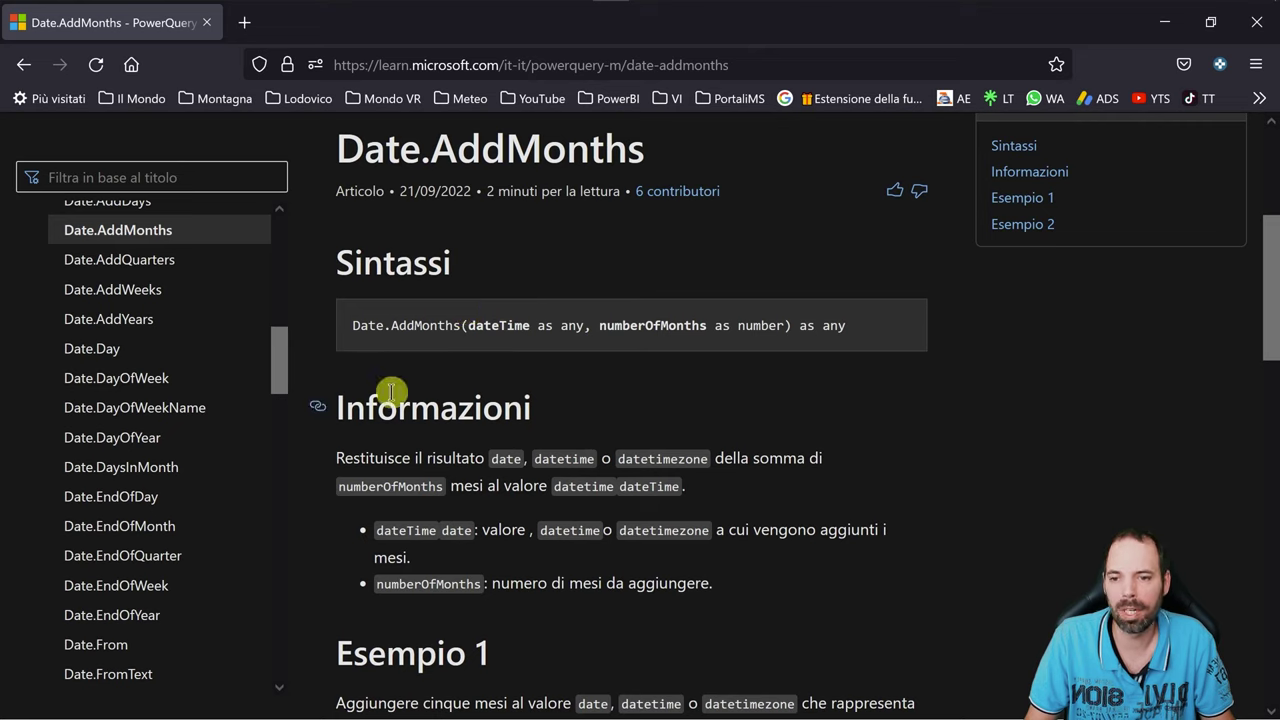
pyautogui.moveTo(354, 330); pyautogui.dragTo(788, 328)
# Step: Review the Date.AddMonths description and examples, highlighting the function name in the syntax
pyautogui.scroll(-8, 580, 405)
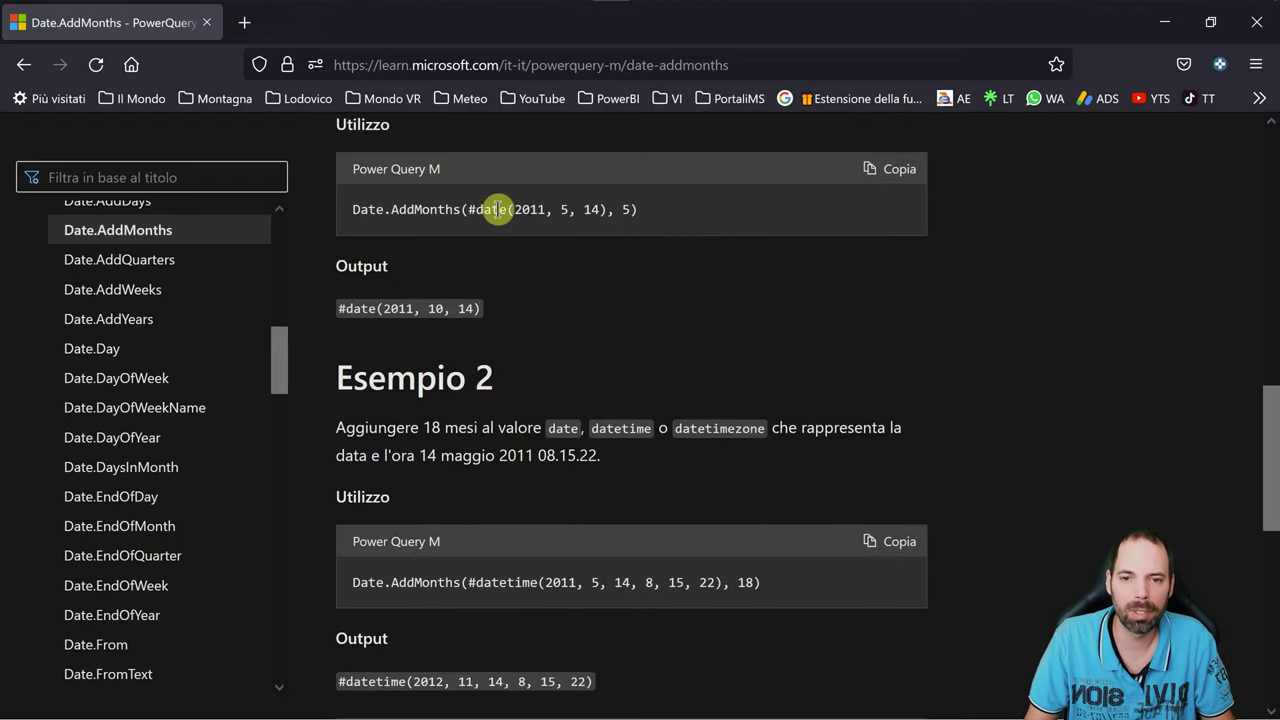
pyautogui.scroll(-3, 508, 531)
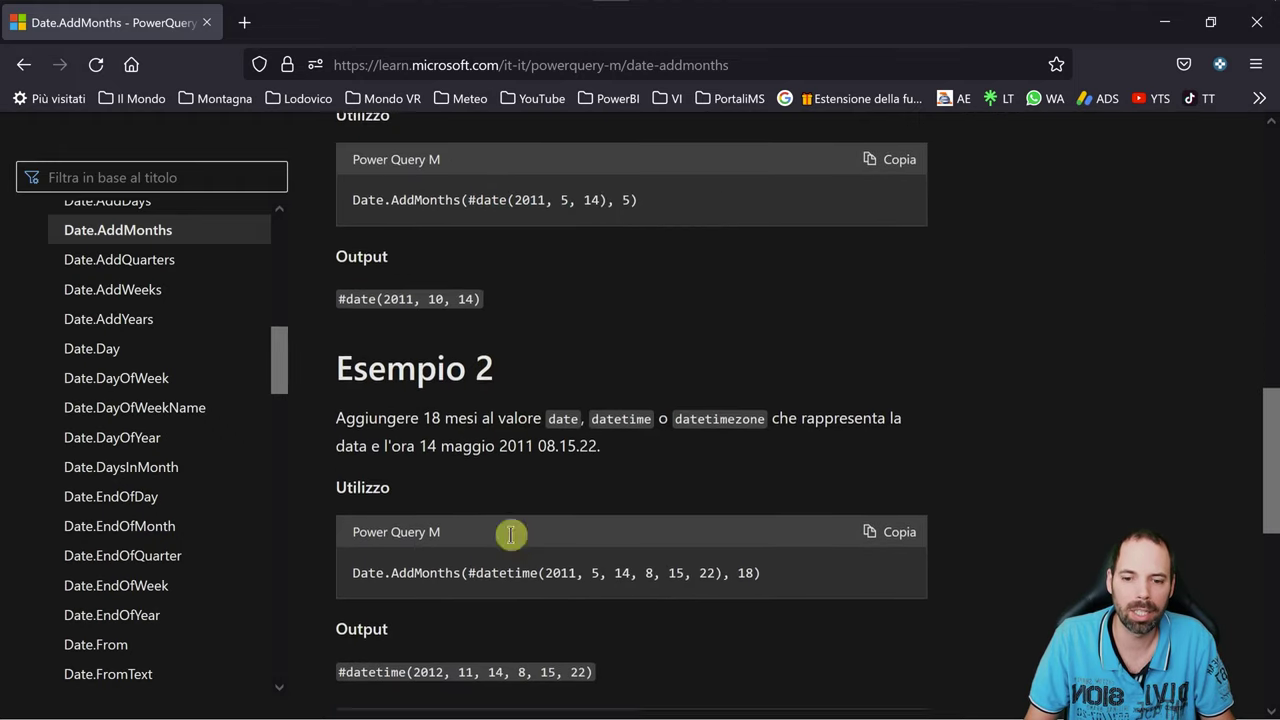
pyautogui.scroll(7, 548, 465)
pyautogui.scroll(3, 548, 460)
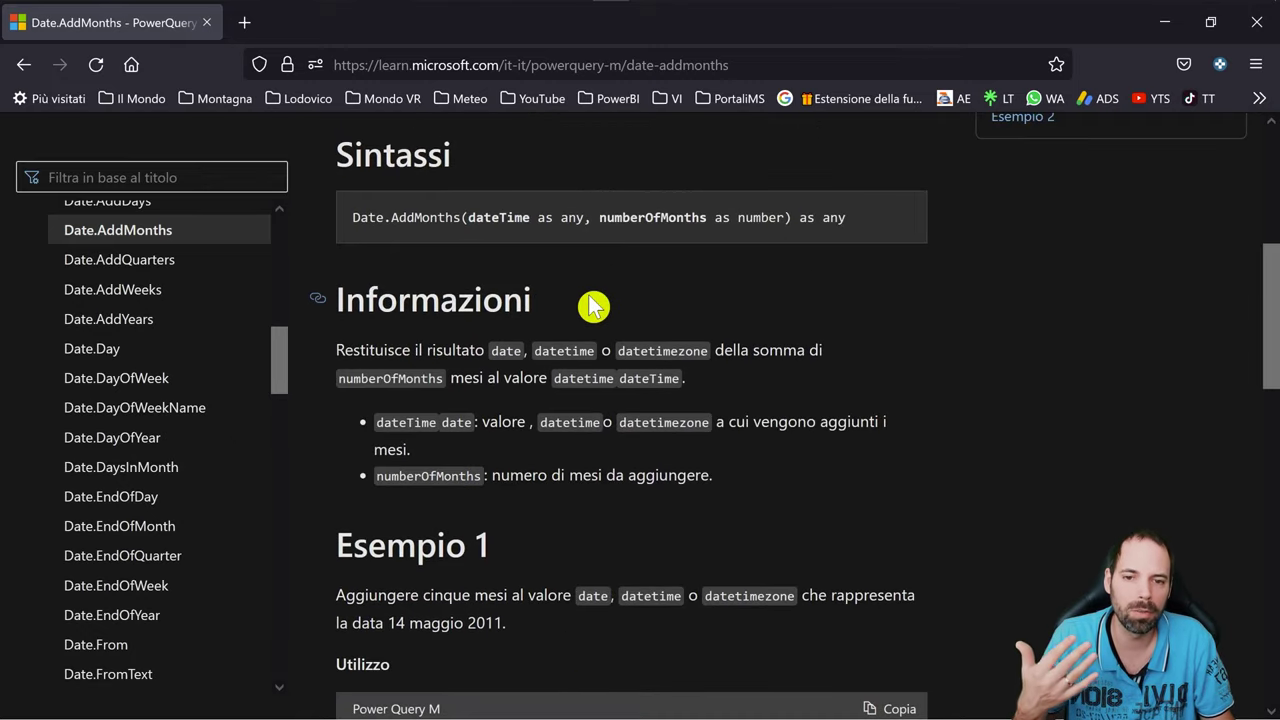
pyautogui.scroll(2, 591, 310)
pyautogui.scroll(-2, 546, 366)
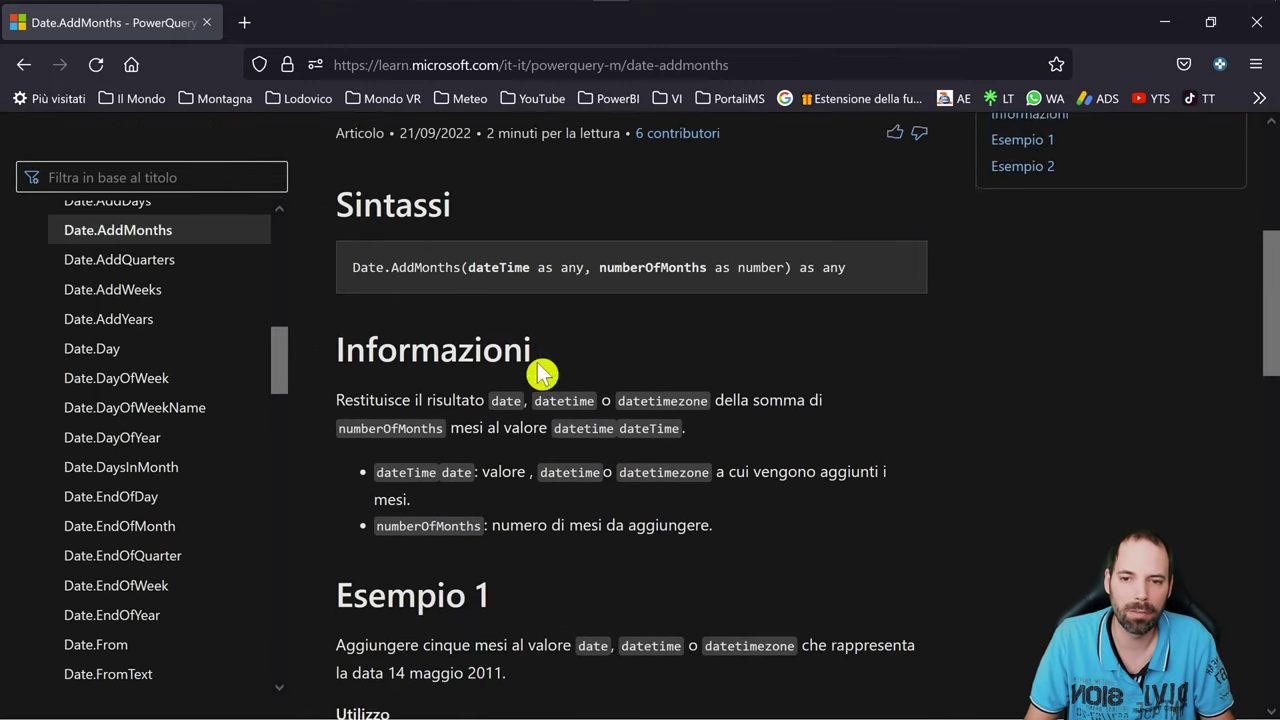
pyautogui.scroll(1, 525, 300)
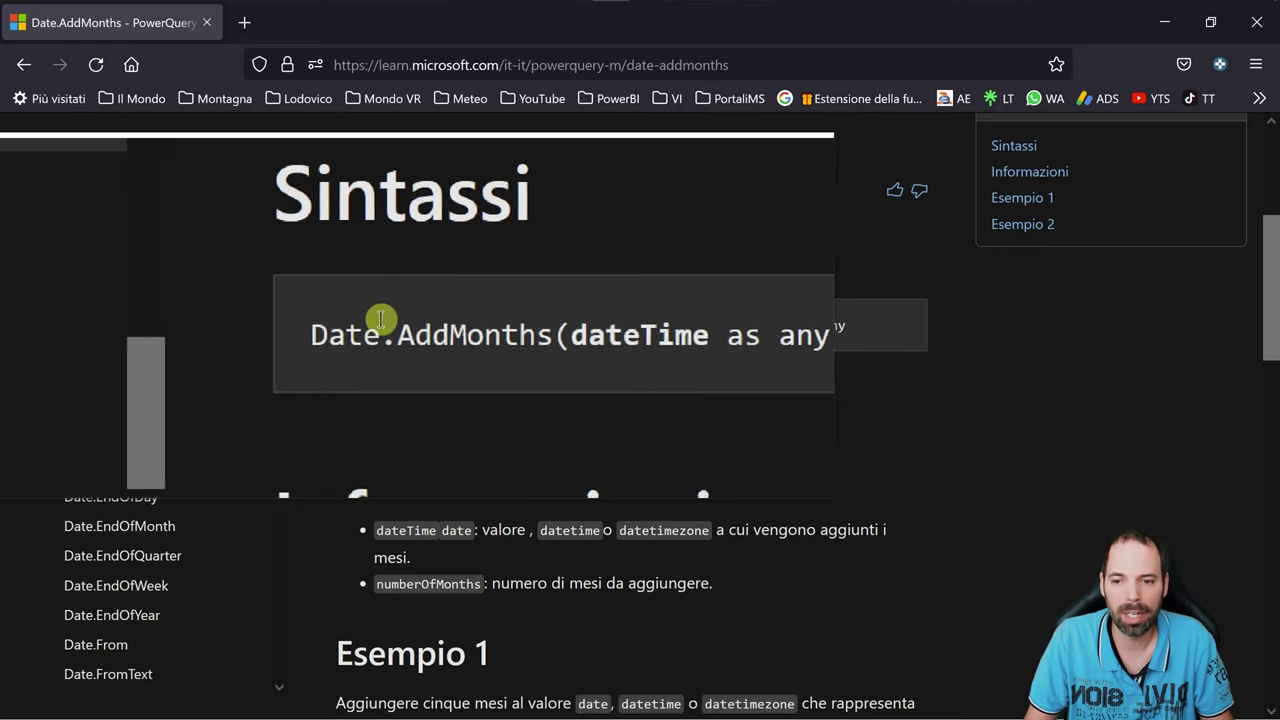
pyautogui.moveTo(354, 325)
pyautogui.mouseDown()
pyautogui.moveTo(438, 325)
pyautogui.moveTo(357, 324)
pyautogui.mouseUp()
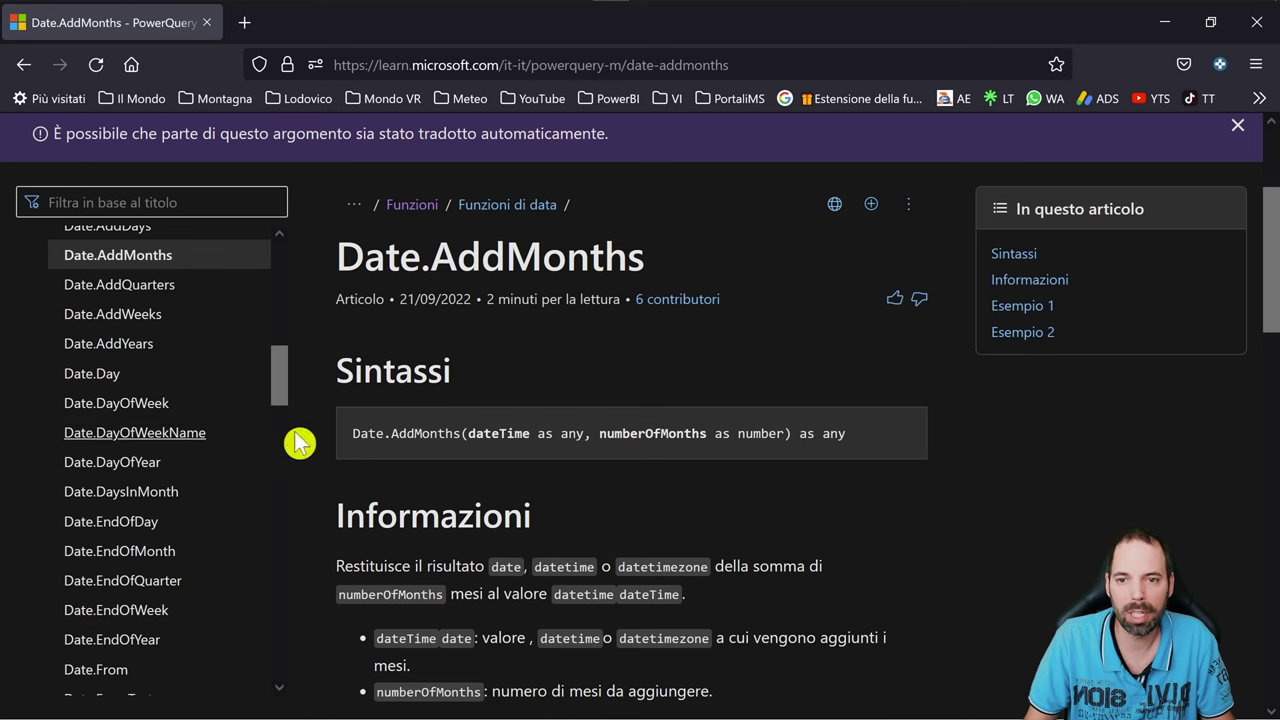
pyautogui.scroll(-2, 199, 347)
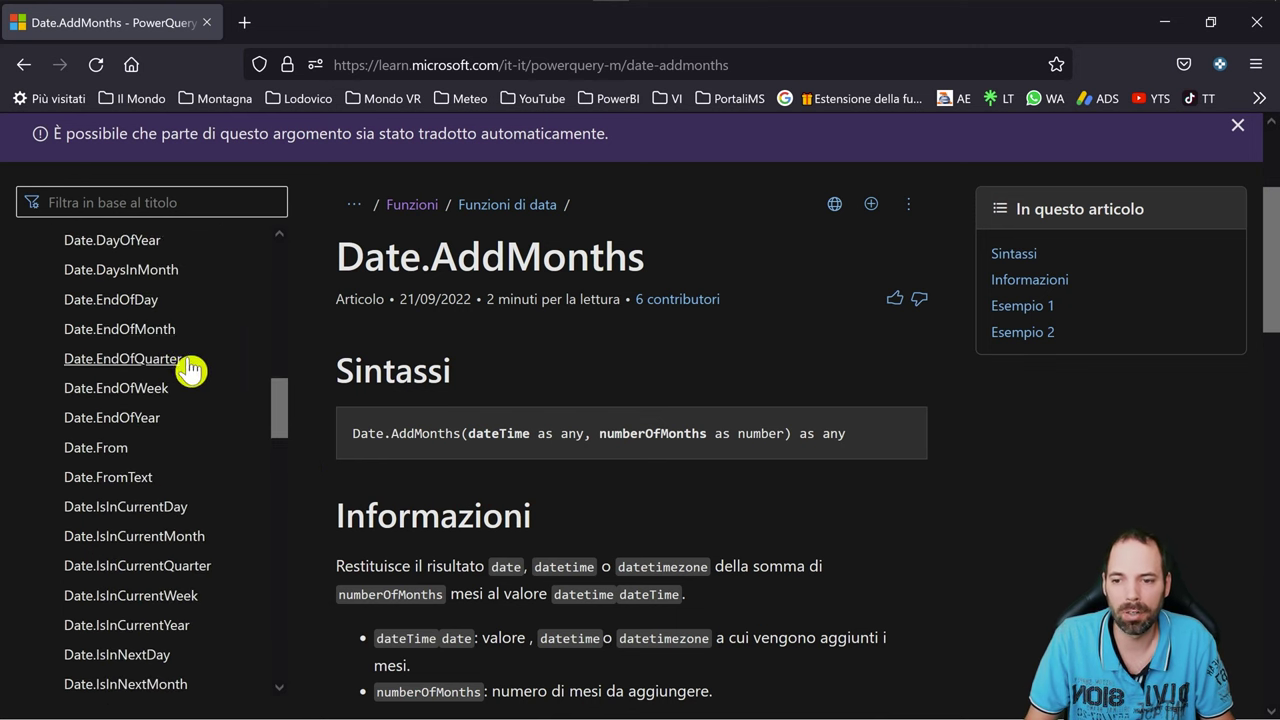
pyautogui.scroll(3, 195, 362)
# Step: Switch back to the Power Query Editor showing the Tb_Esempio query
pyautogui.hotkey('alt', 'Tab')
pyautogui.hotkey('alt', 'Tab')
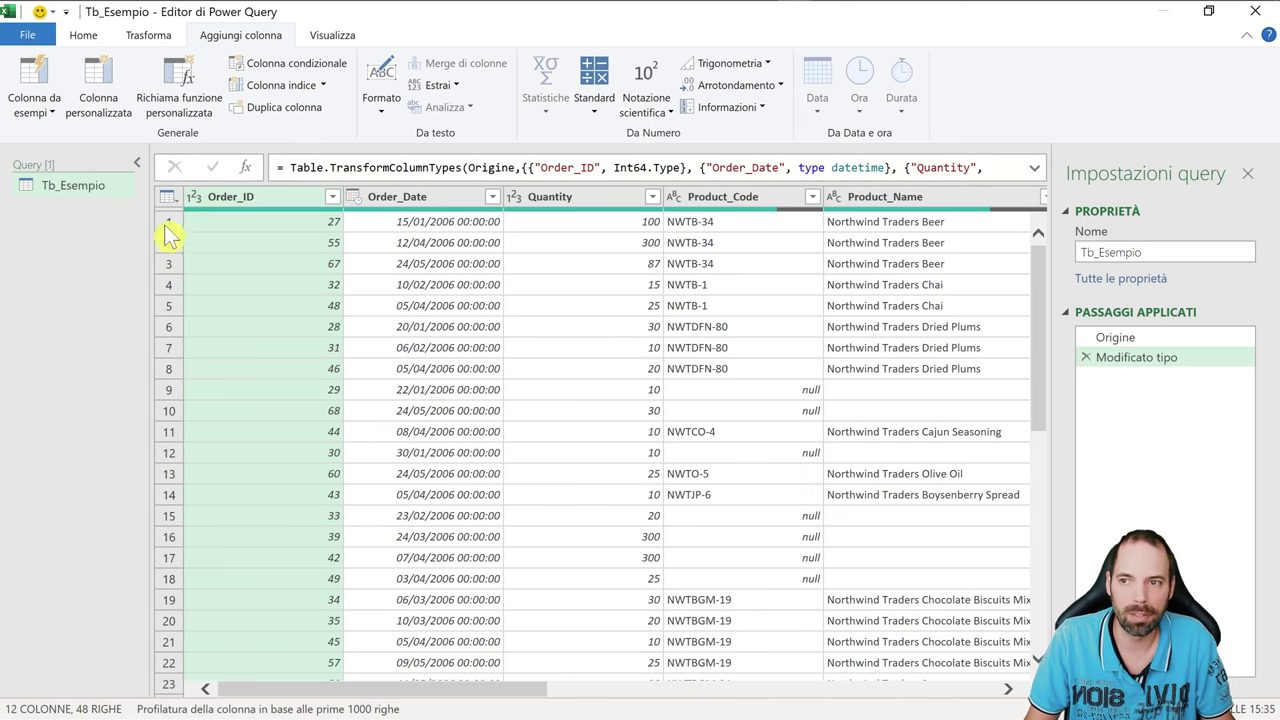
# Step: Start a conditional column named 'adfasd' testing whether Quantity is greater than 50
pyautogui.click(300, 72)
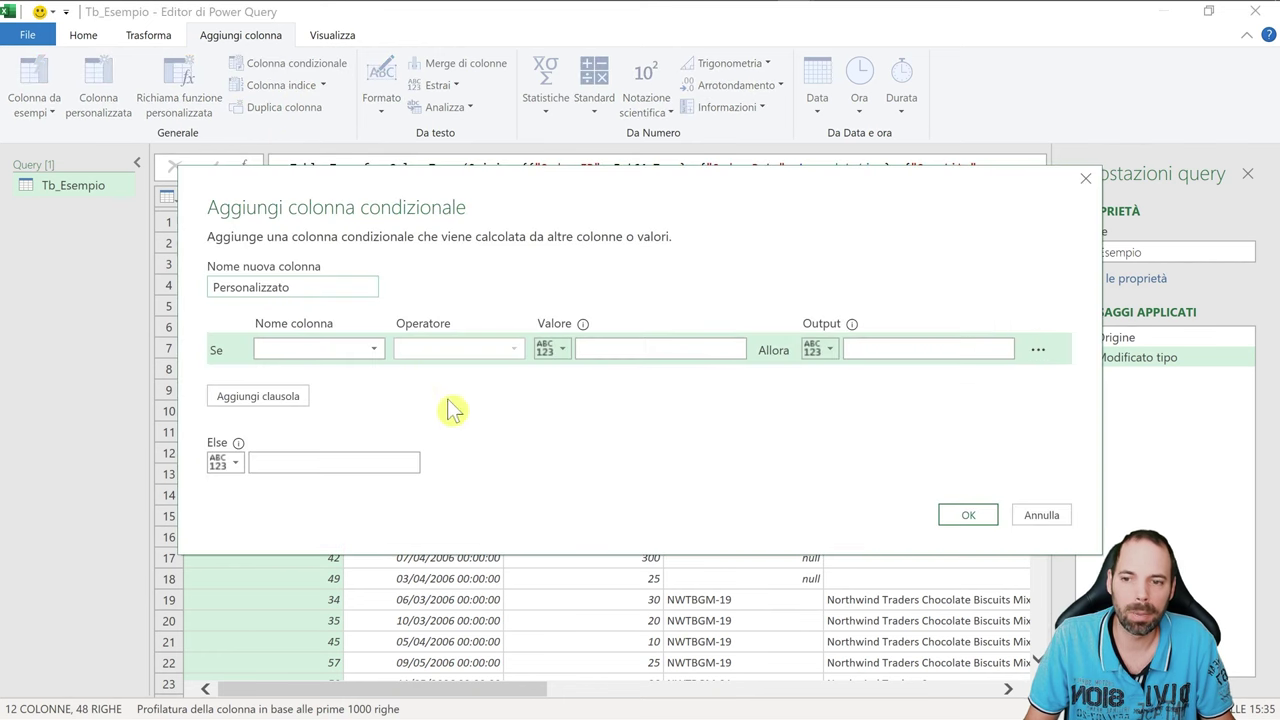
pyautogui.moveTo(335, 288); pyautogui.dragTo(171, 305)
pyautogui.write('adfasd')
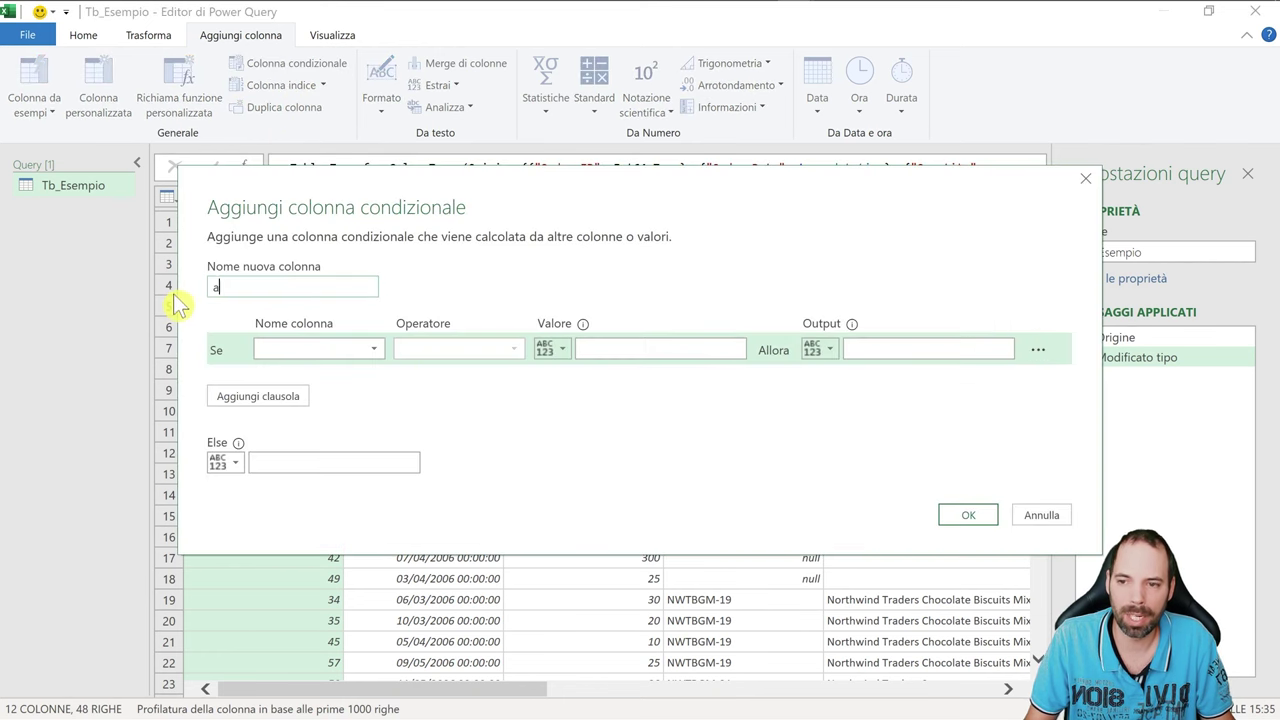
pyautogui.click(358, 349)
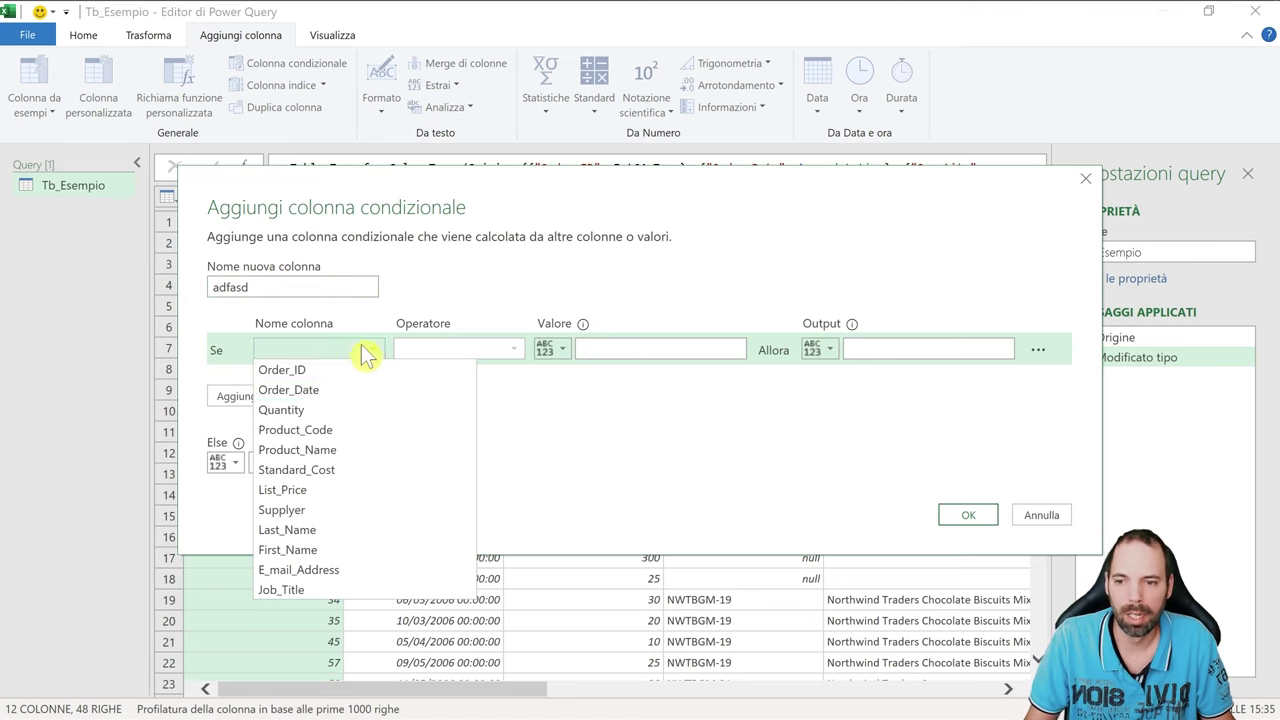
pyautogui.click(335, 414)
pyautogui.click(493, 352)
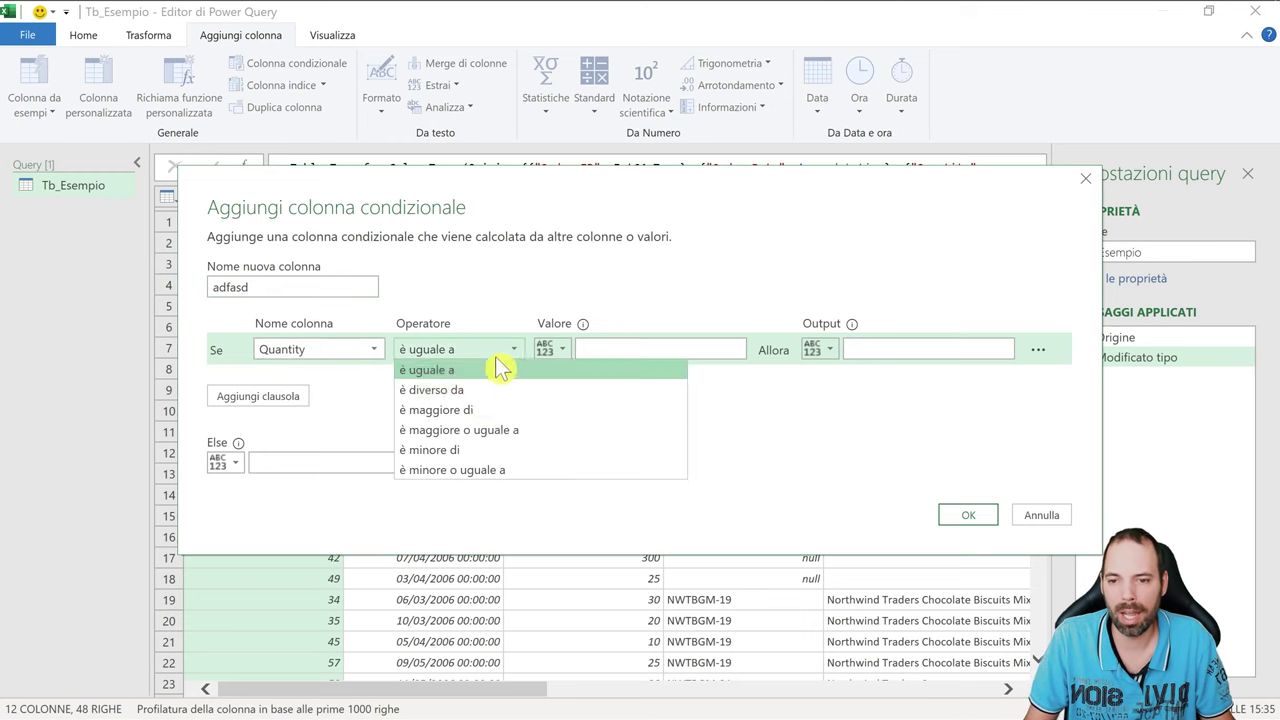
pyautogui.click(474, 411)
pyautogui.click(637, 347)
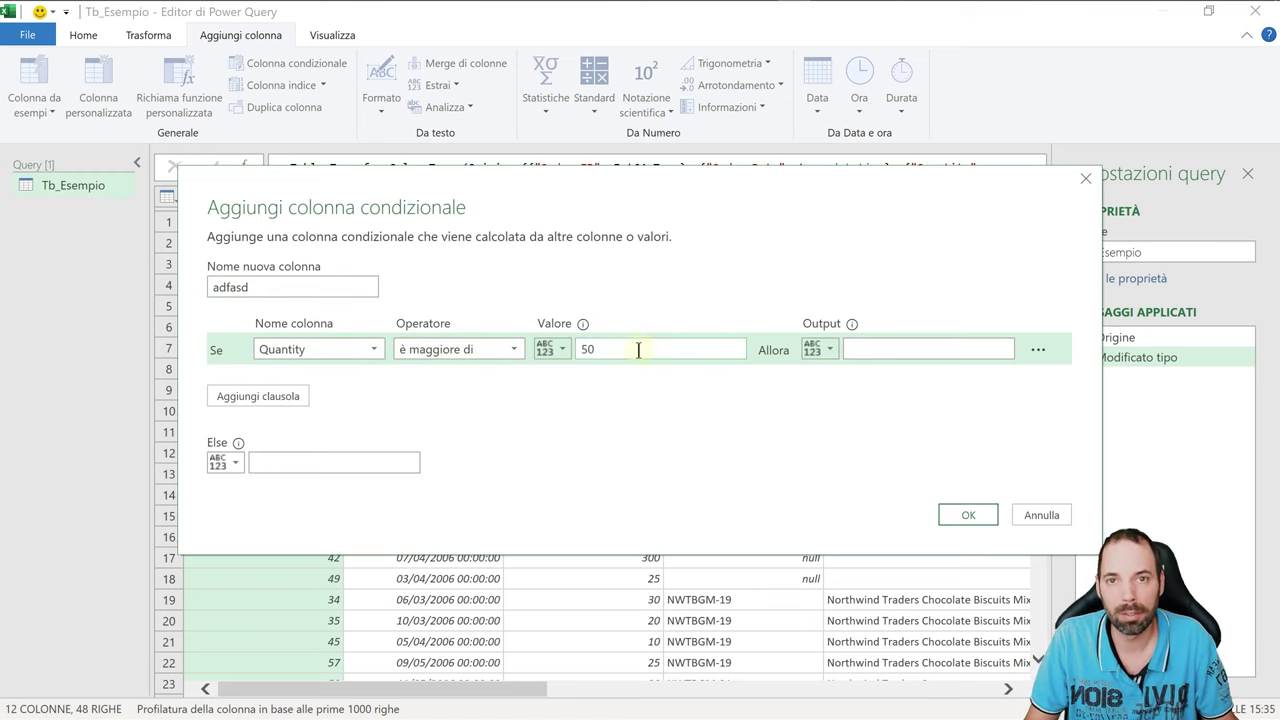
pyautogui.write('50')
# Step: Set the result to the List_Price column, add a clause, then cancel the conditional column
pyautogui.click(924, 351)
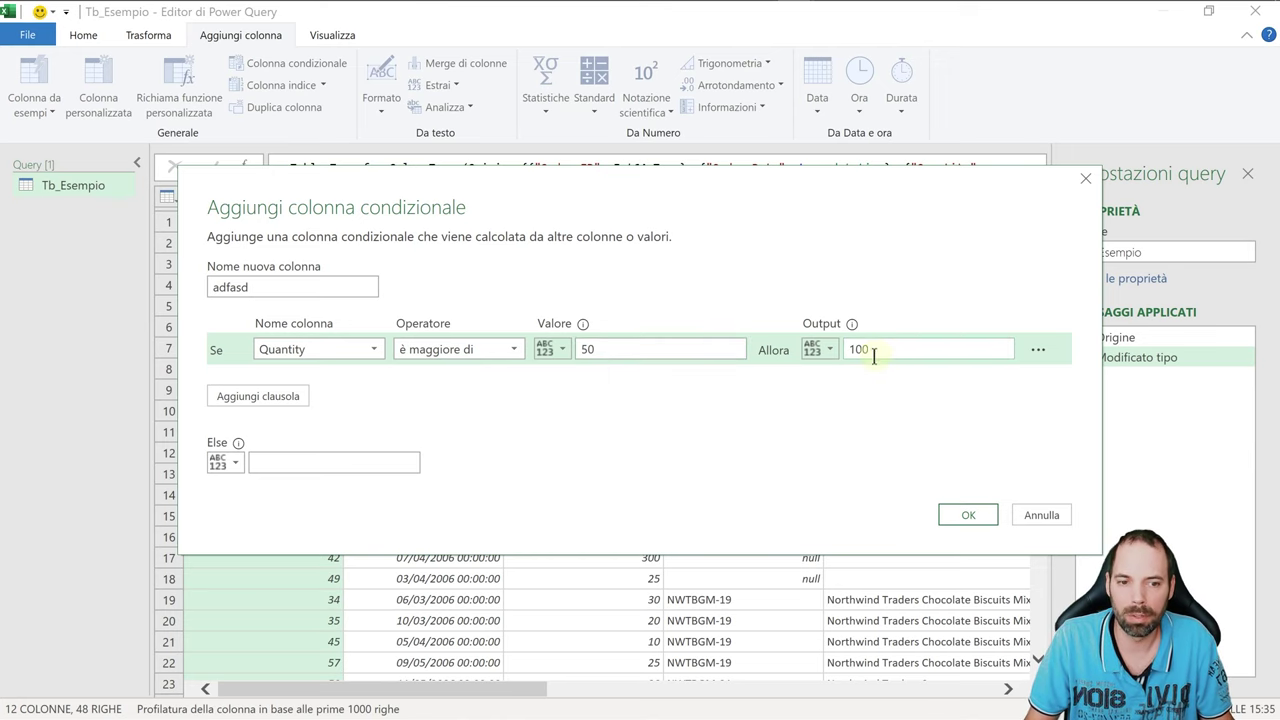
pyautogui.click(829, 350)
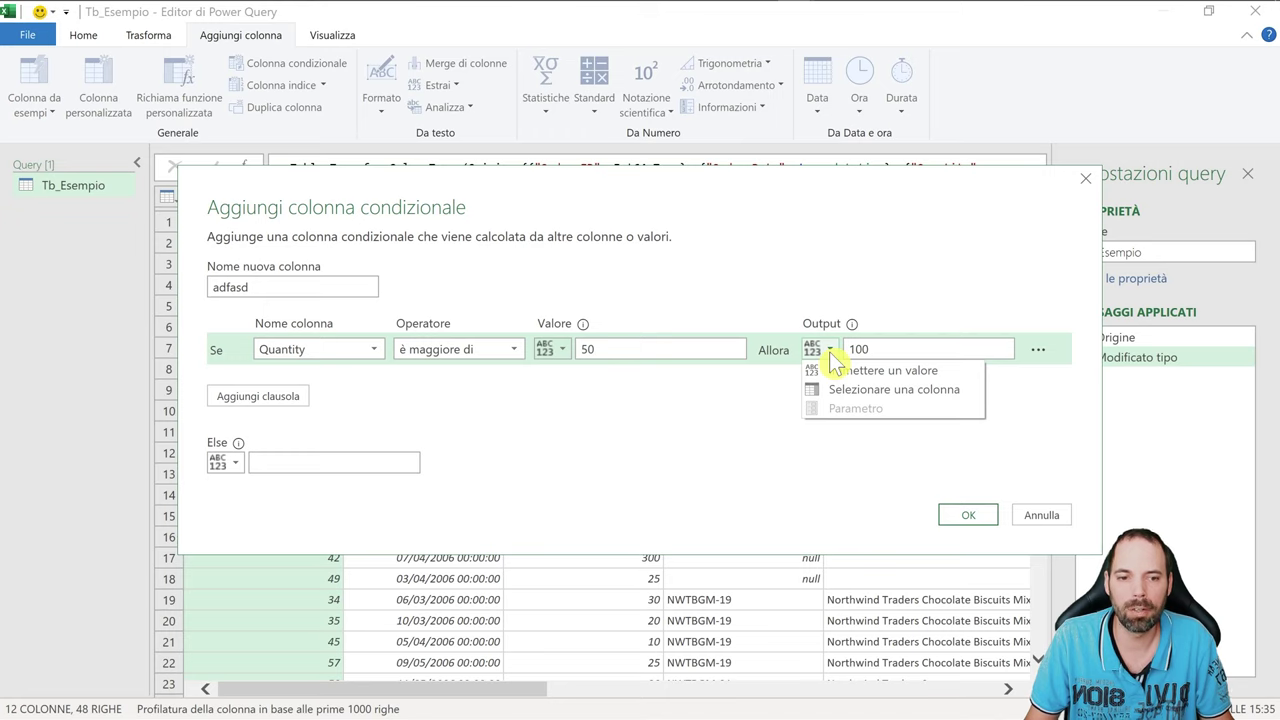
pyautogui.click(868, 392)
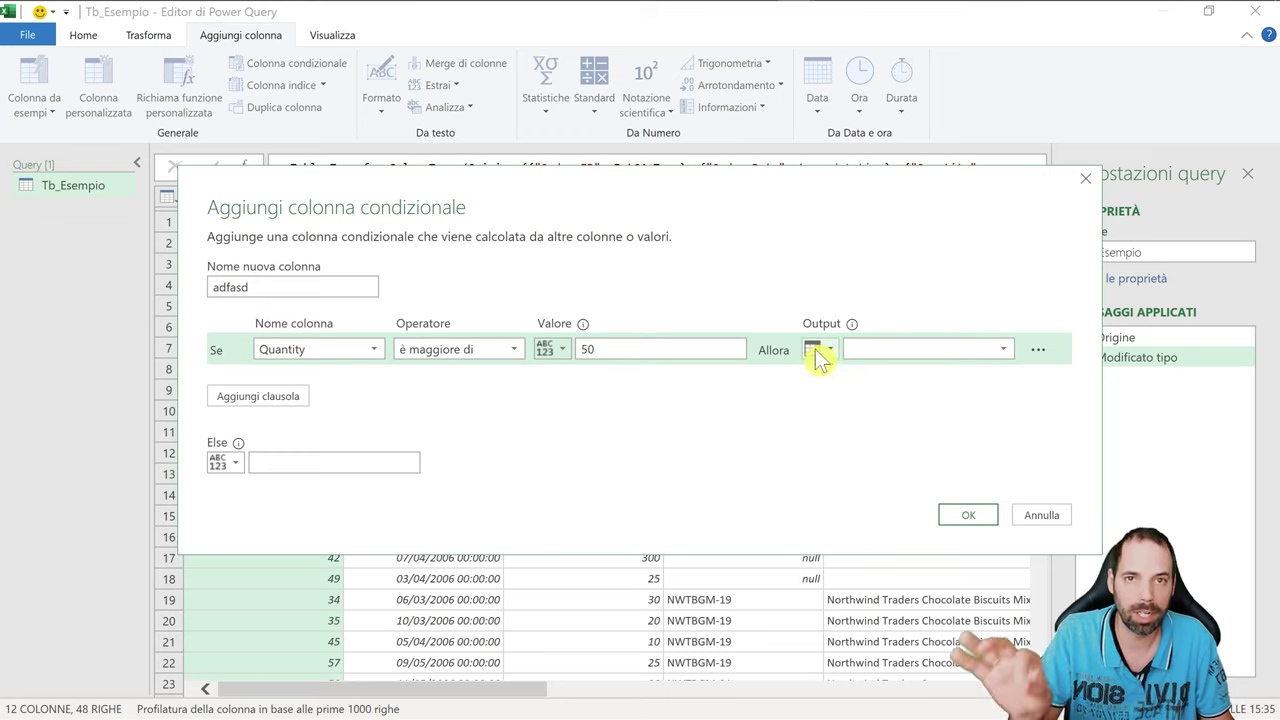
pyautogui.click(892, 352)
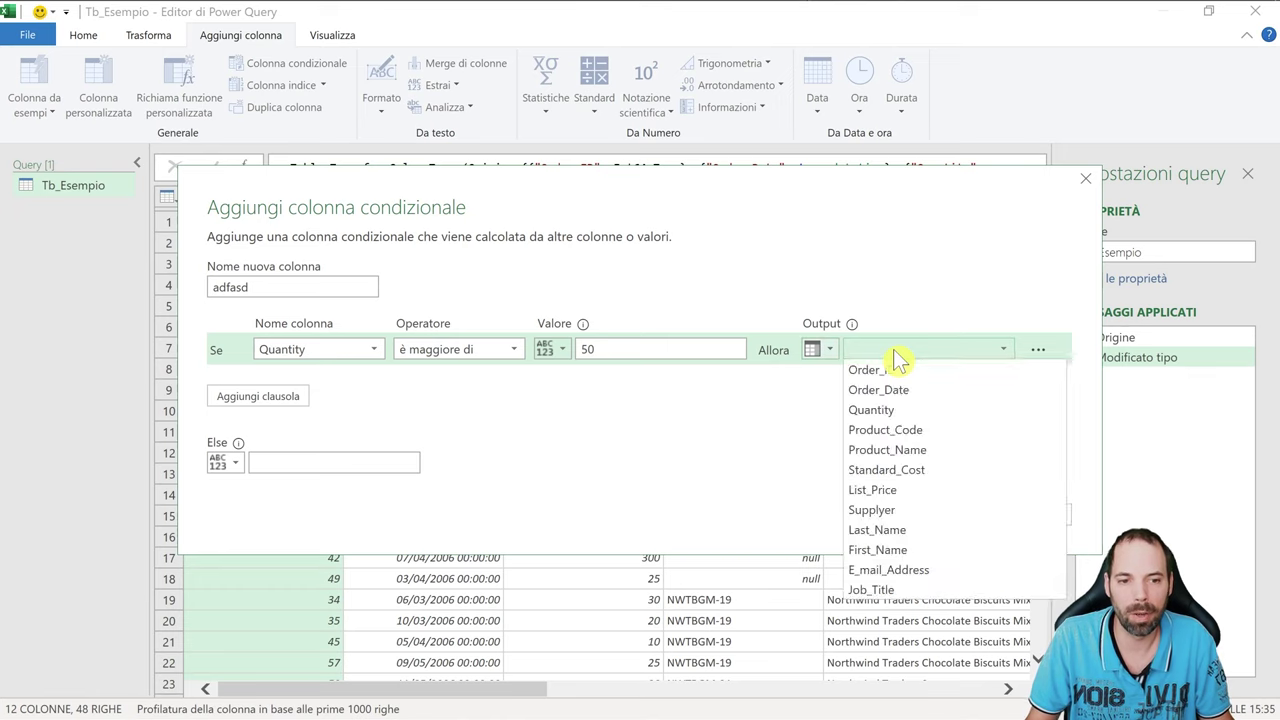
pyautogui.click(918, 492)
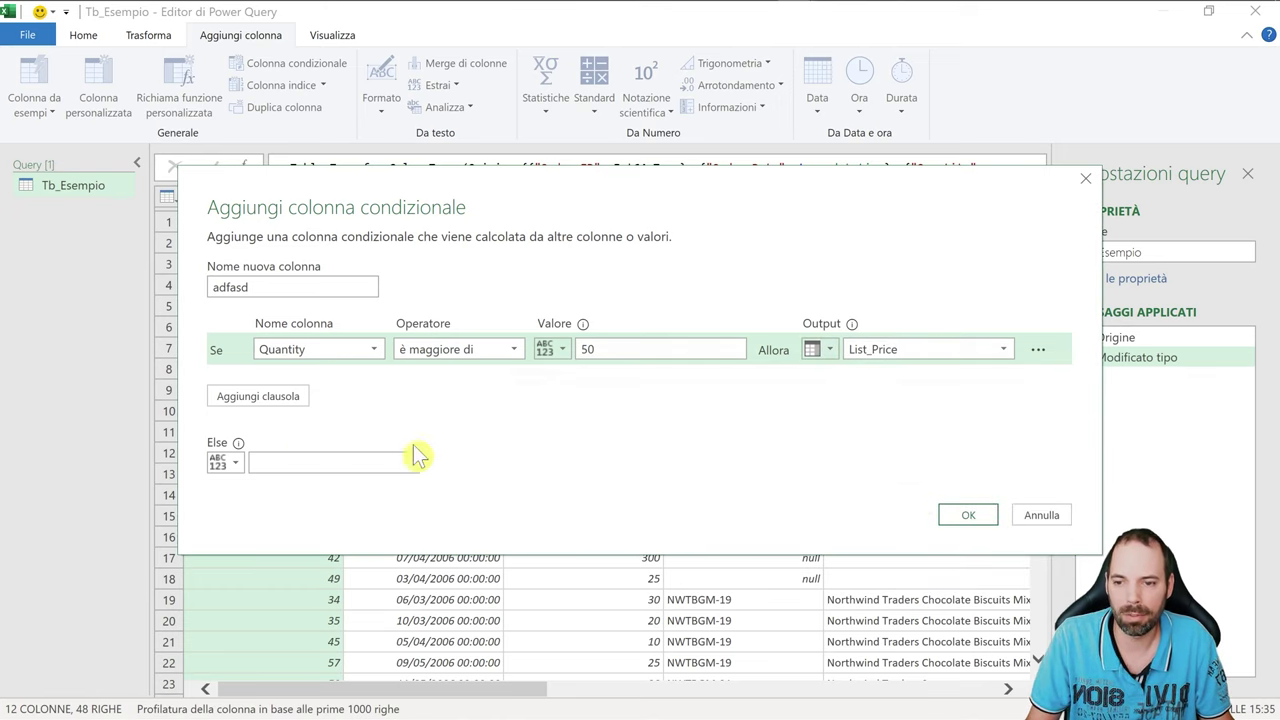
pyautogui.click(356, 461)
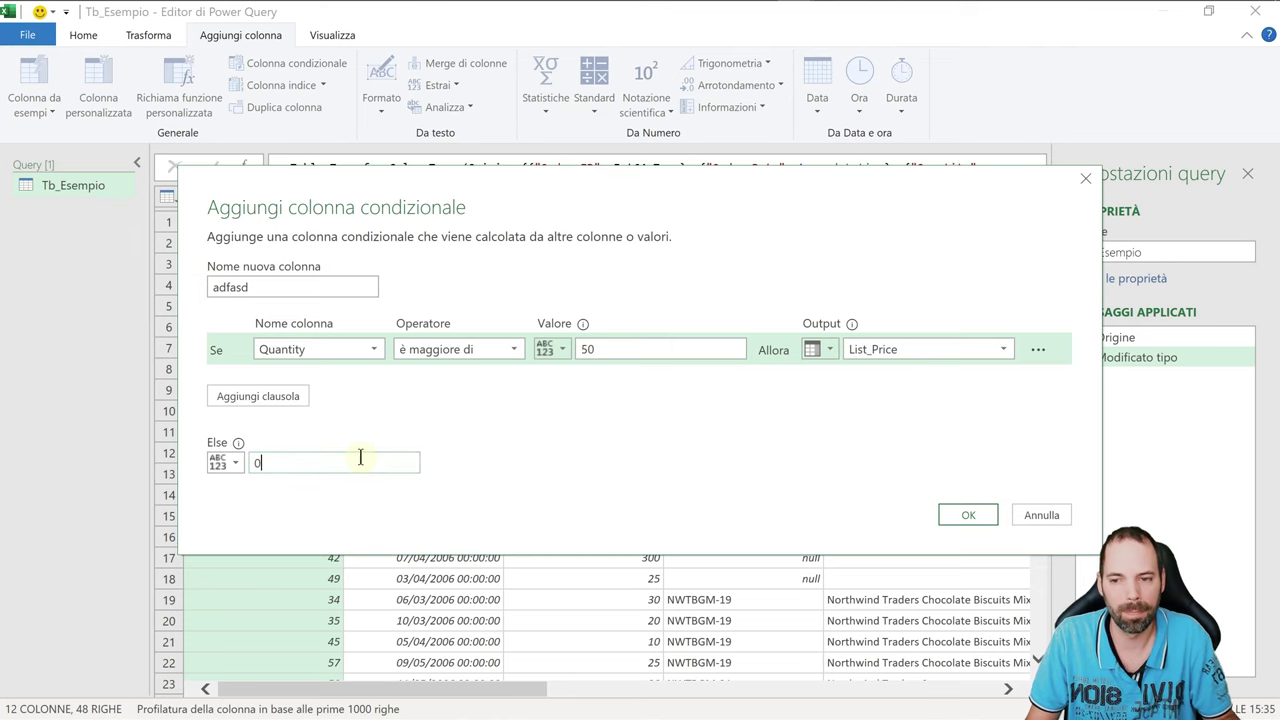
pyautogui.click(295, 397)
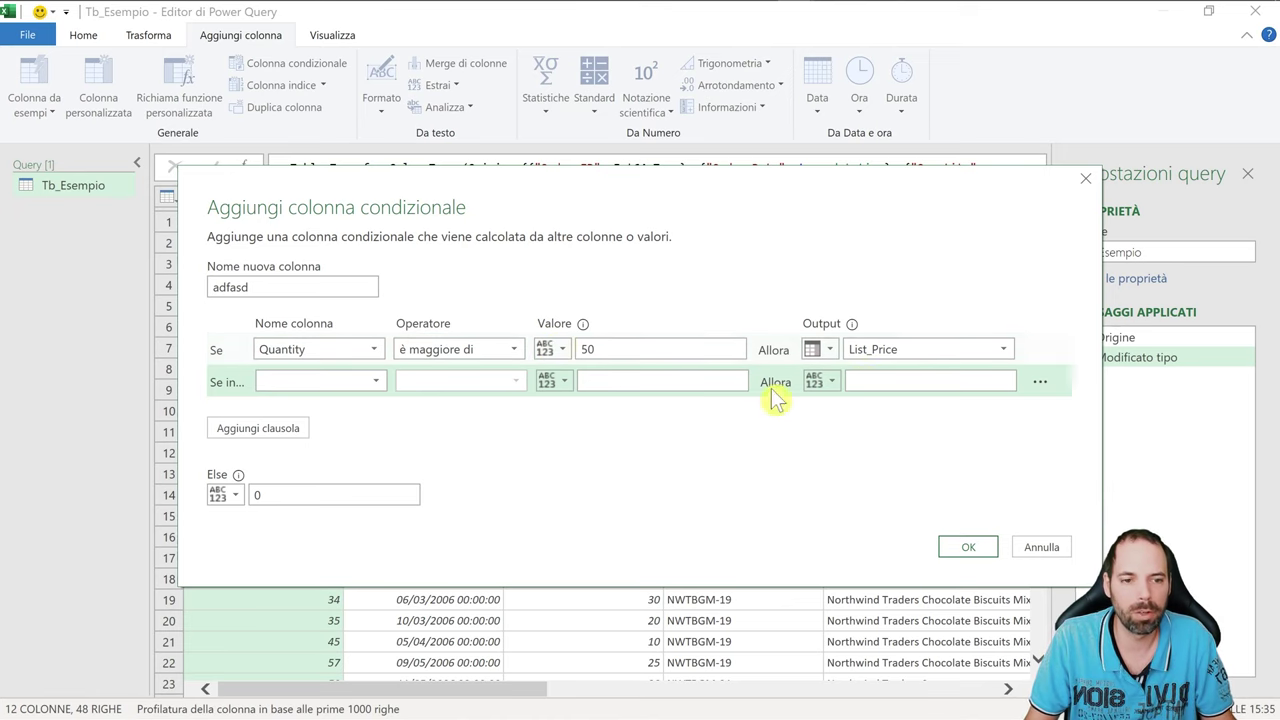
pyautogui.click(1050, 552)
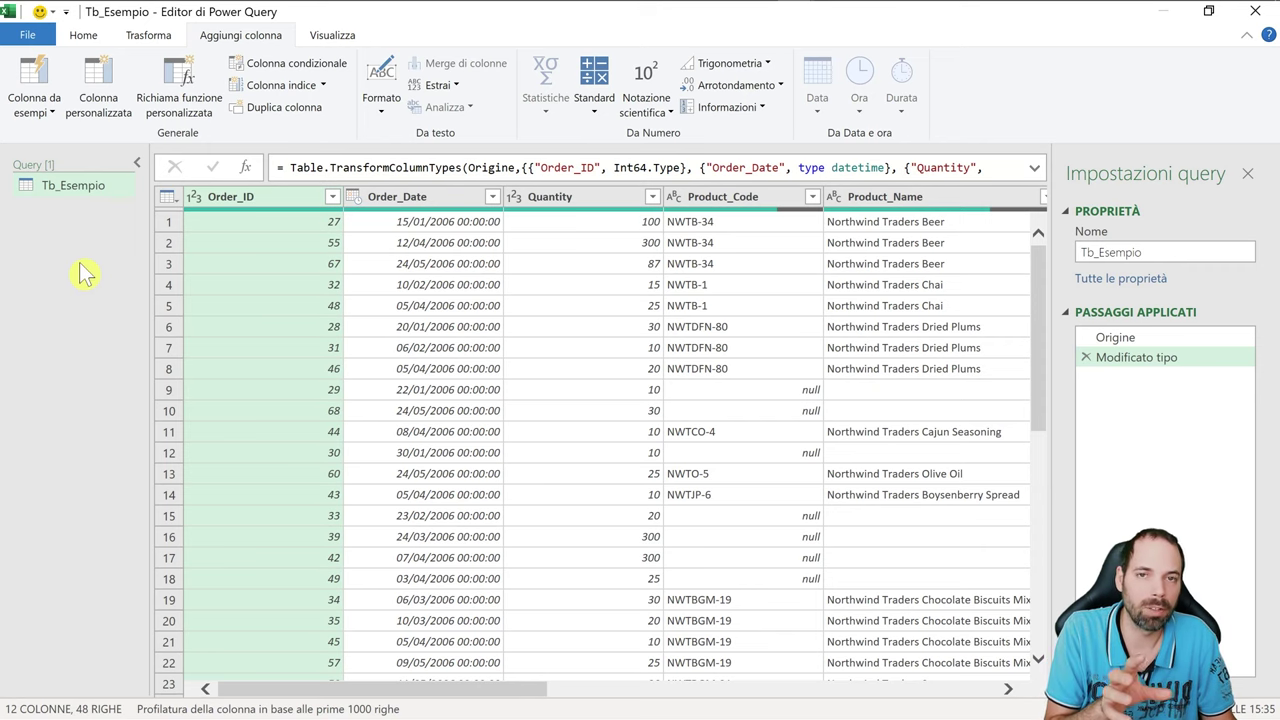
# Step: Start a custom column named 'asdfas' with the cursor in the empty formula box
pyautogui.click(100, 110)
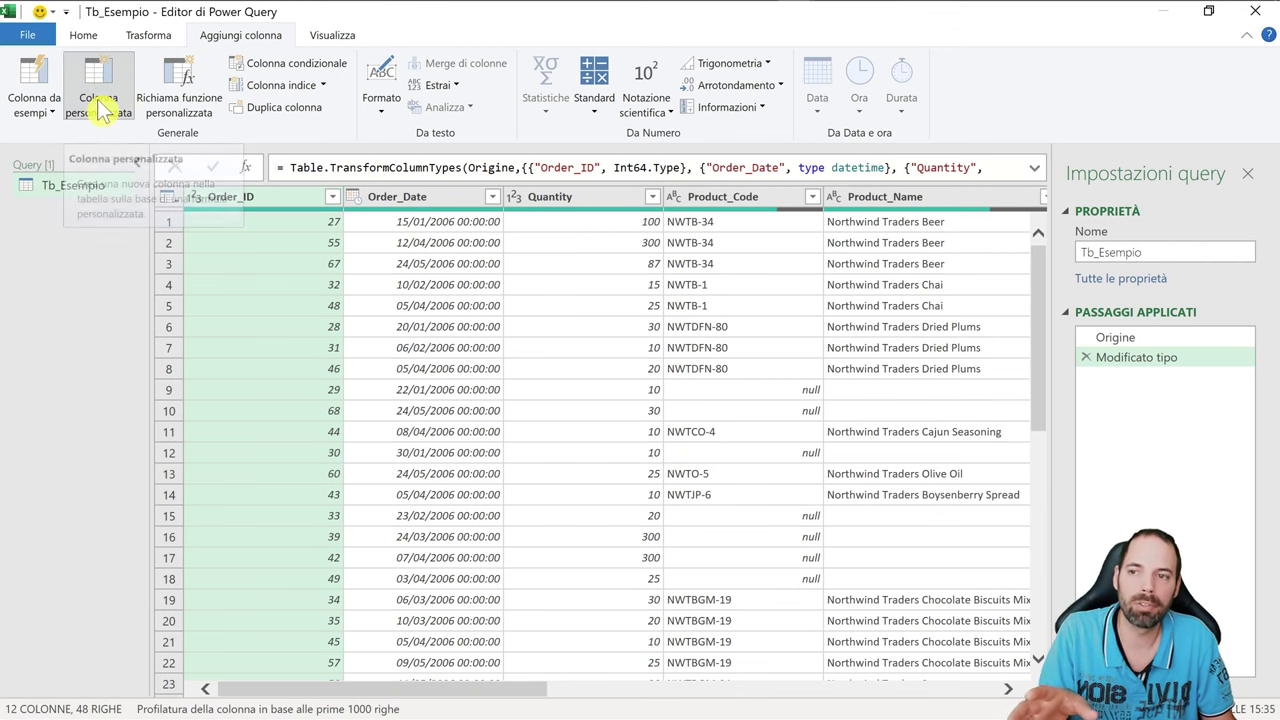
pyautogui.moveTo(402, 262); pyautogui.dragTo(270, 263)
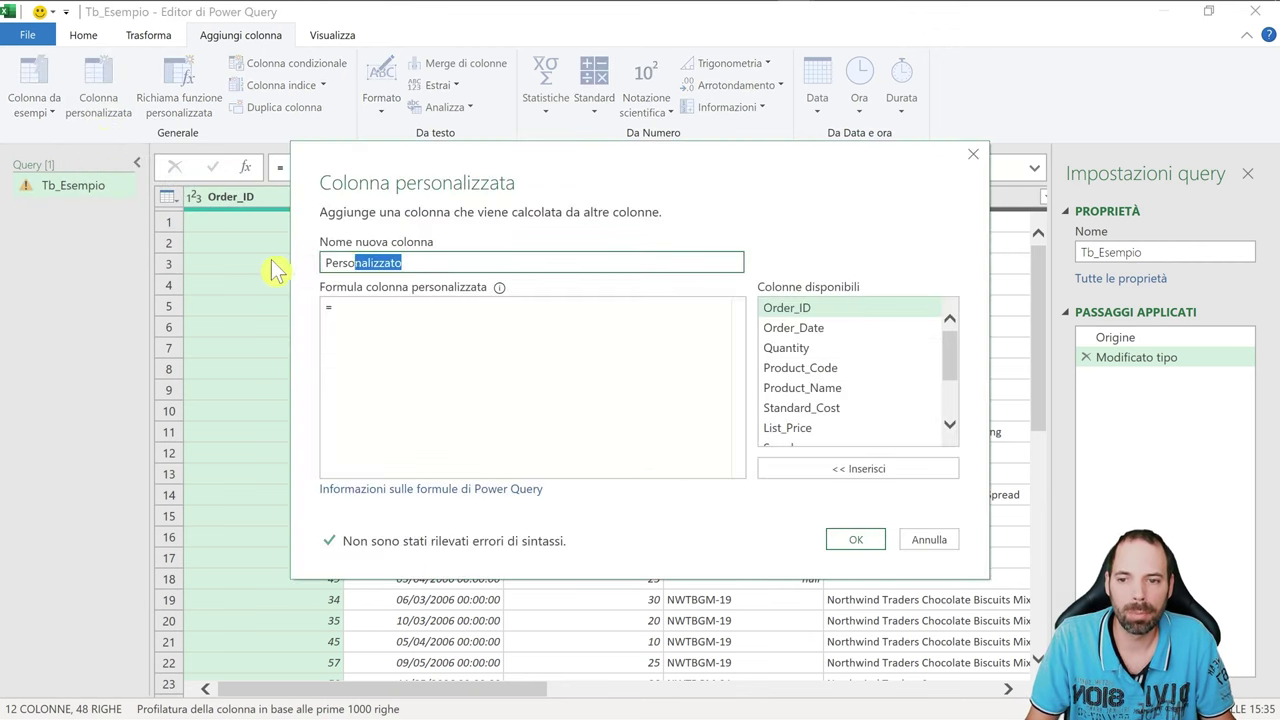
pyautogui.write('asdfas')
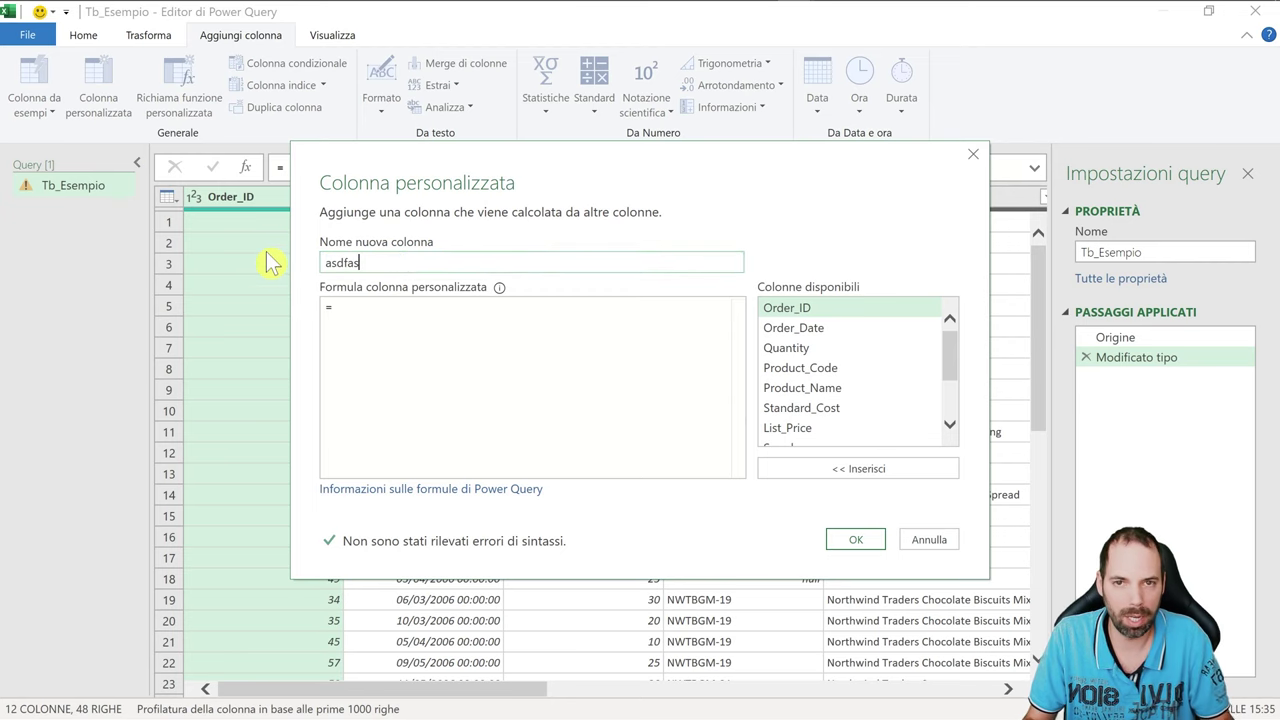
pyautogui.click(402, 355)
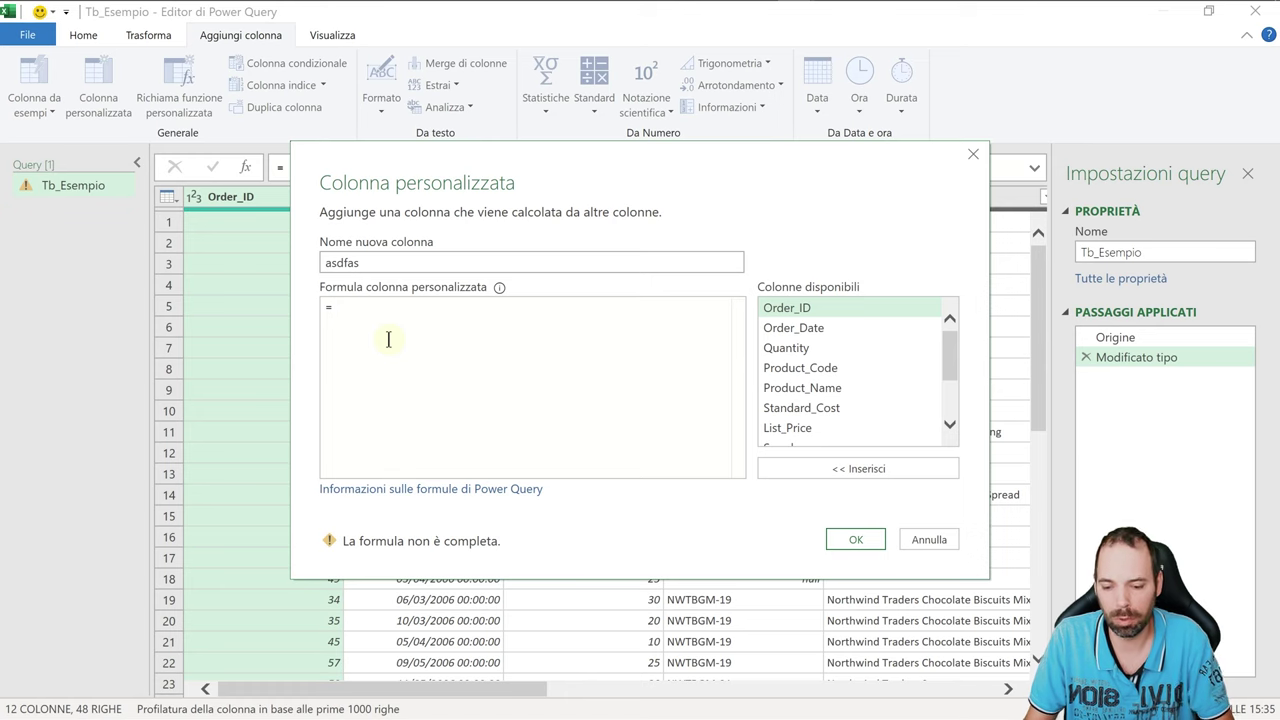
# Step: Enter the formula if [Quantity]>5 and [List_Price]>1 then 1 else 2, selecting its 'and'
pyautogui.write('if')
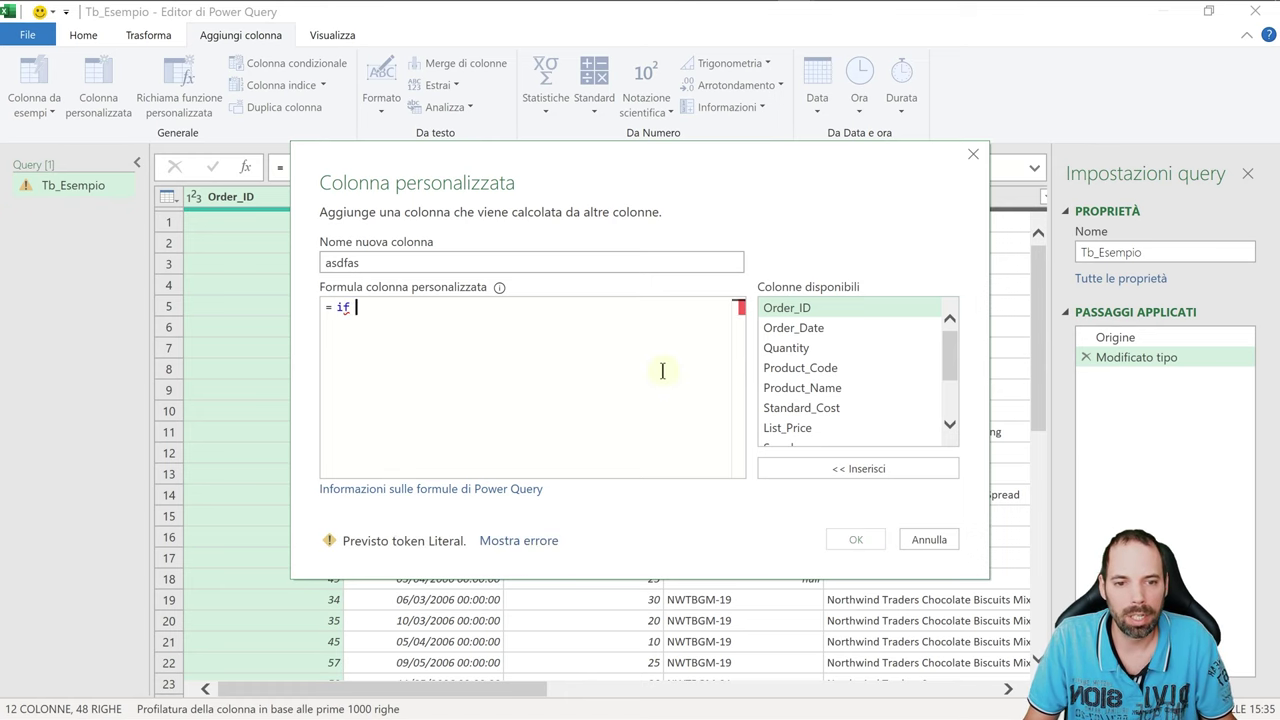
pyautogui.doubleClick(790, 348)
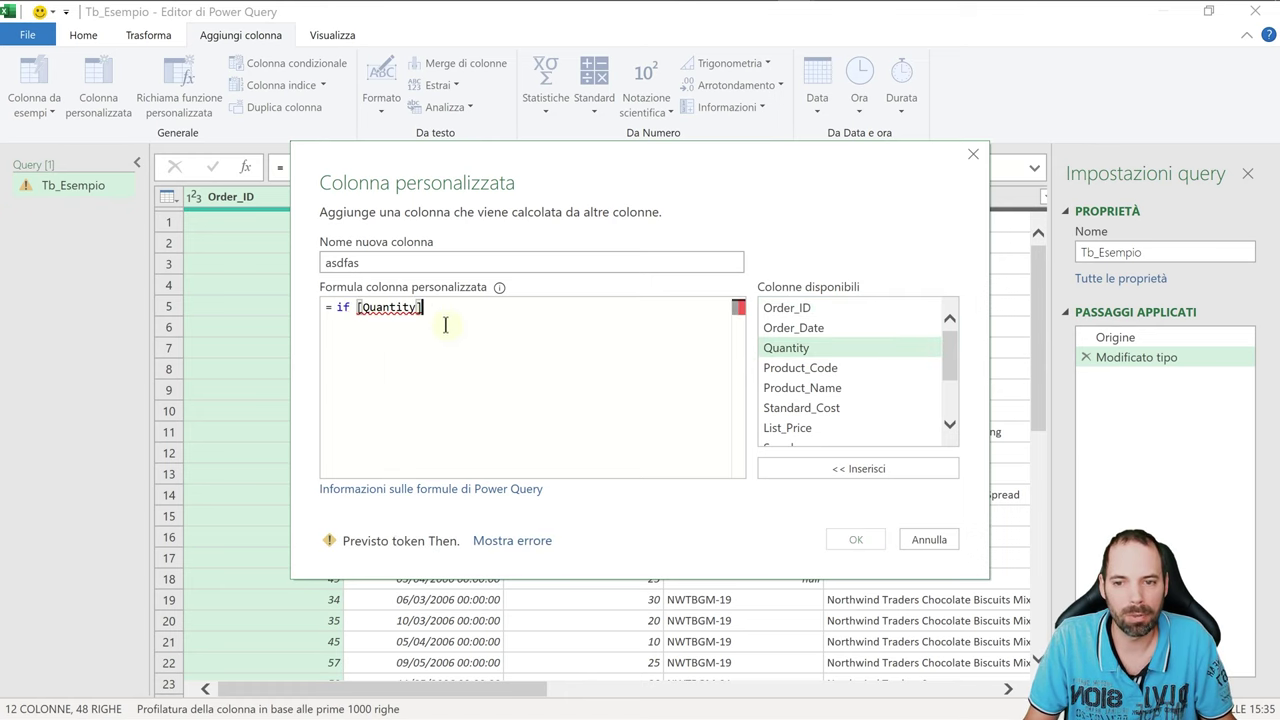
pyautogui.write('>5')
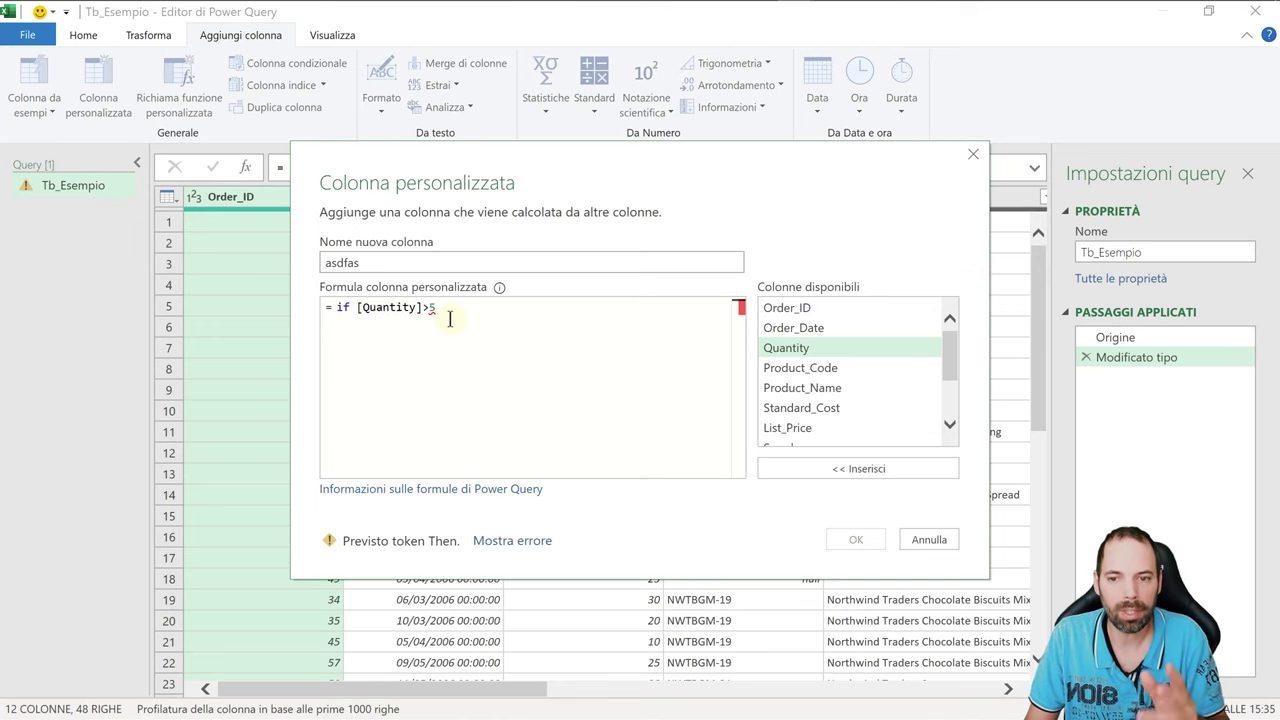
pyautogui.write(' and')
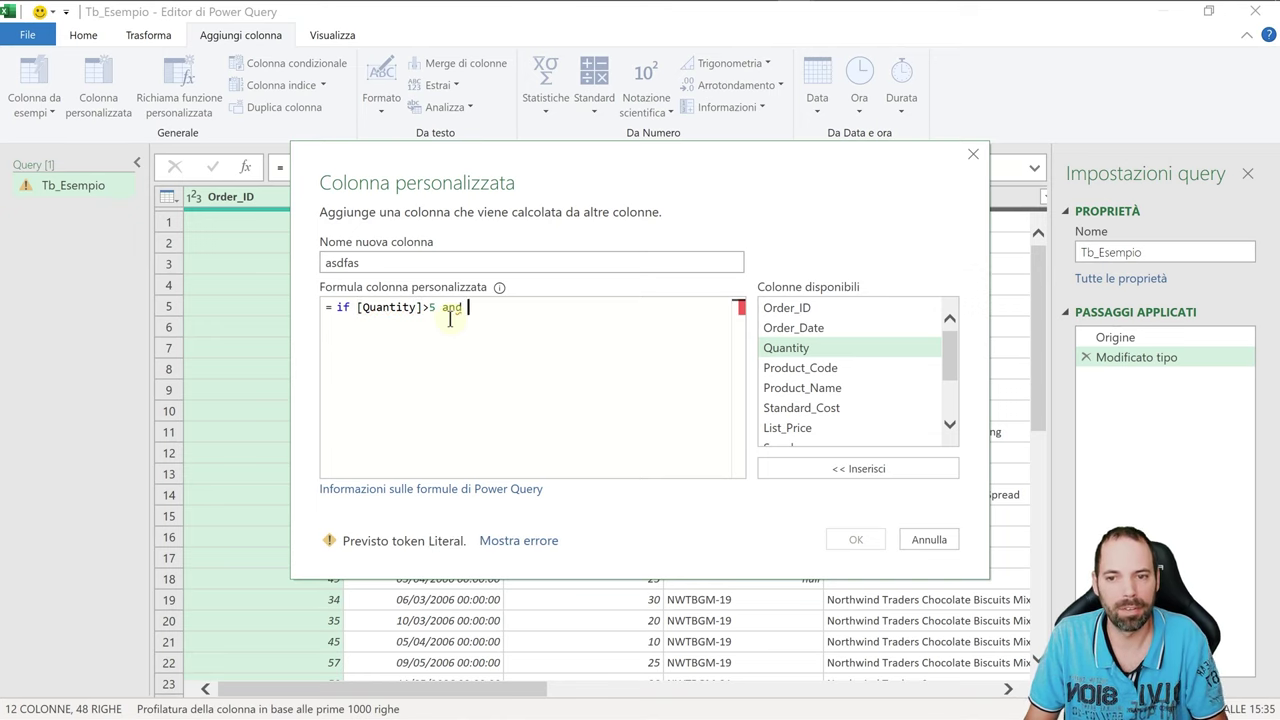
pyautogui.click(812, 430)
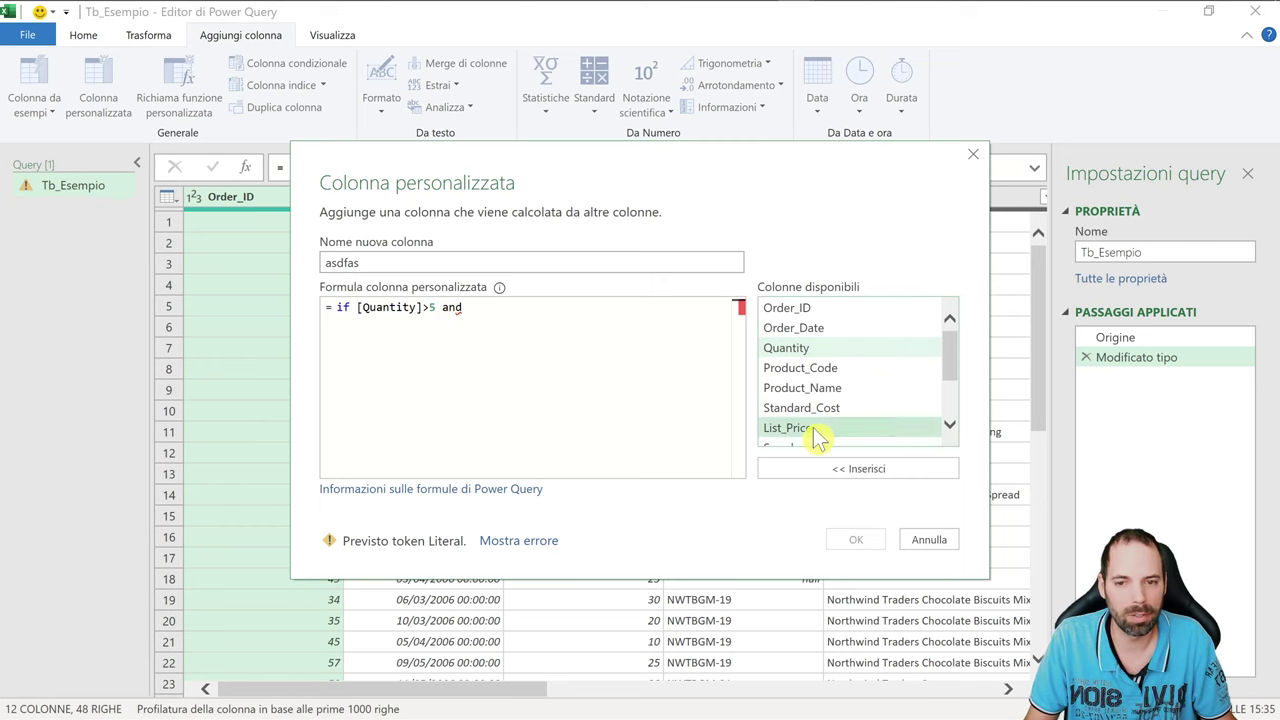
pyautogui.doubleClick(780, 440)
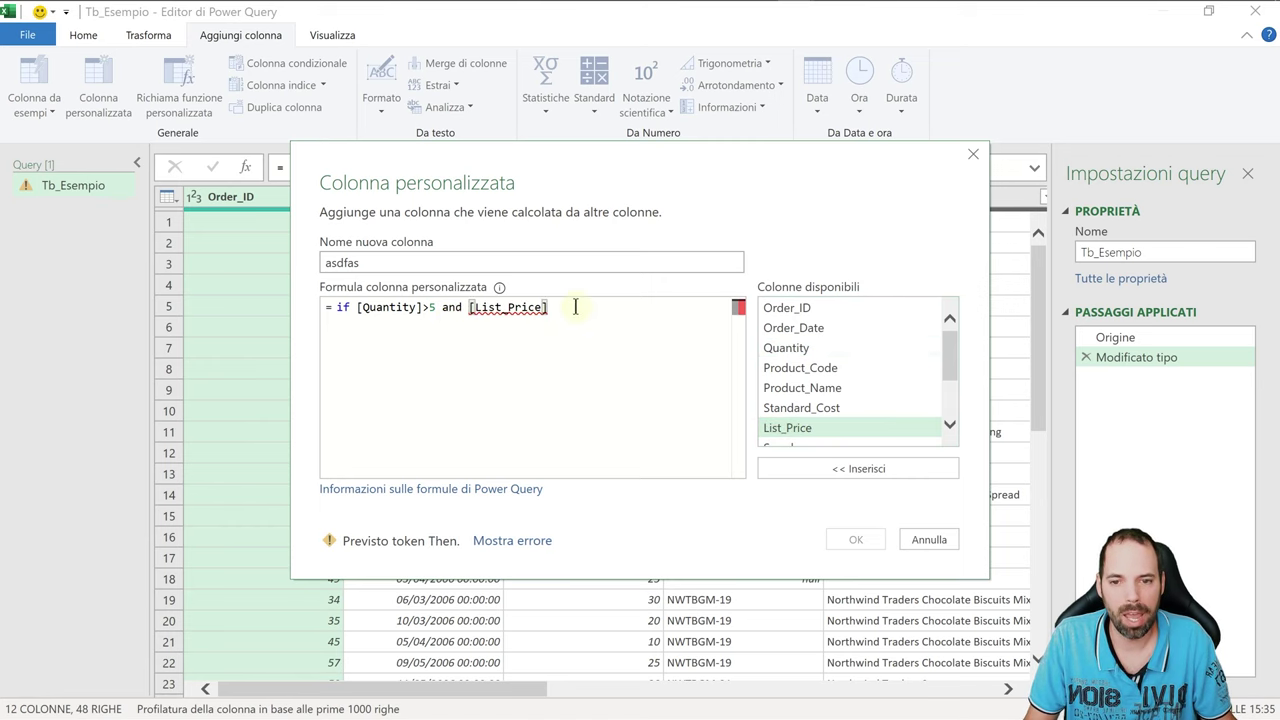
pyautogui.write('>1')
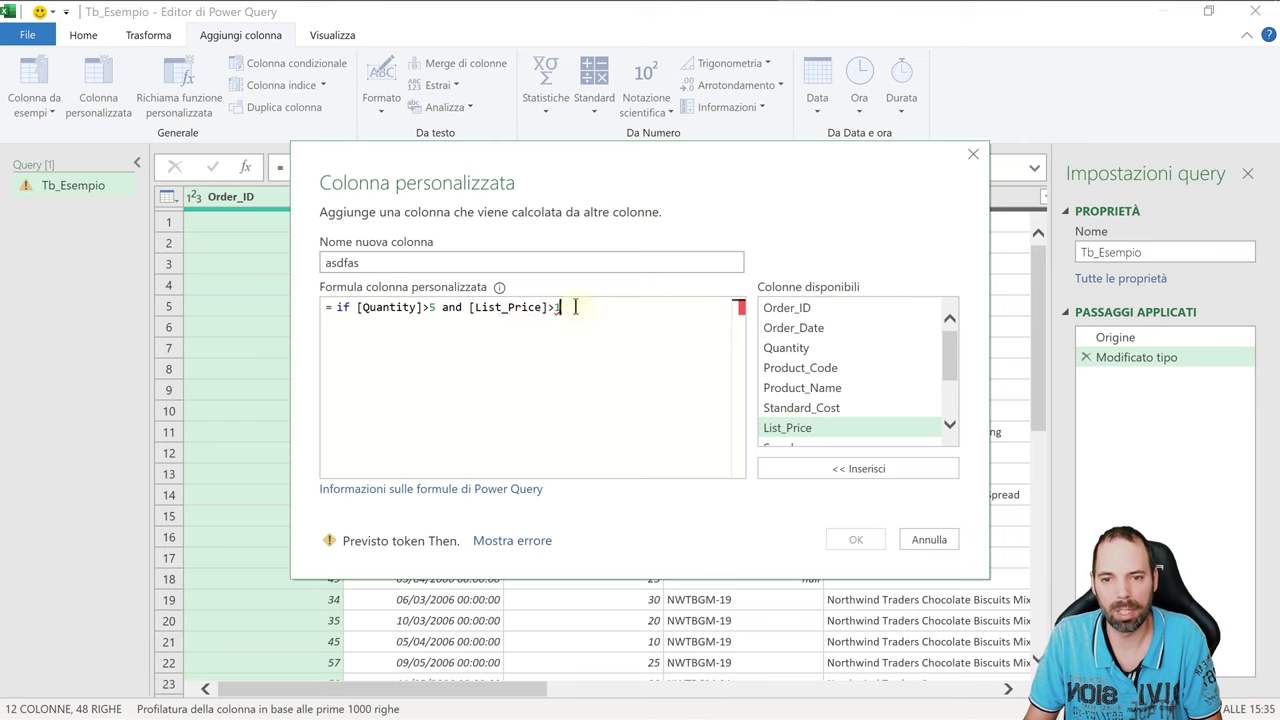
pyautogui.write(' then')
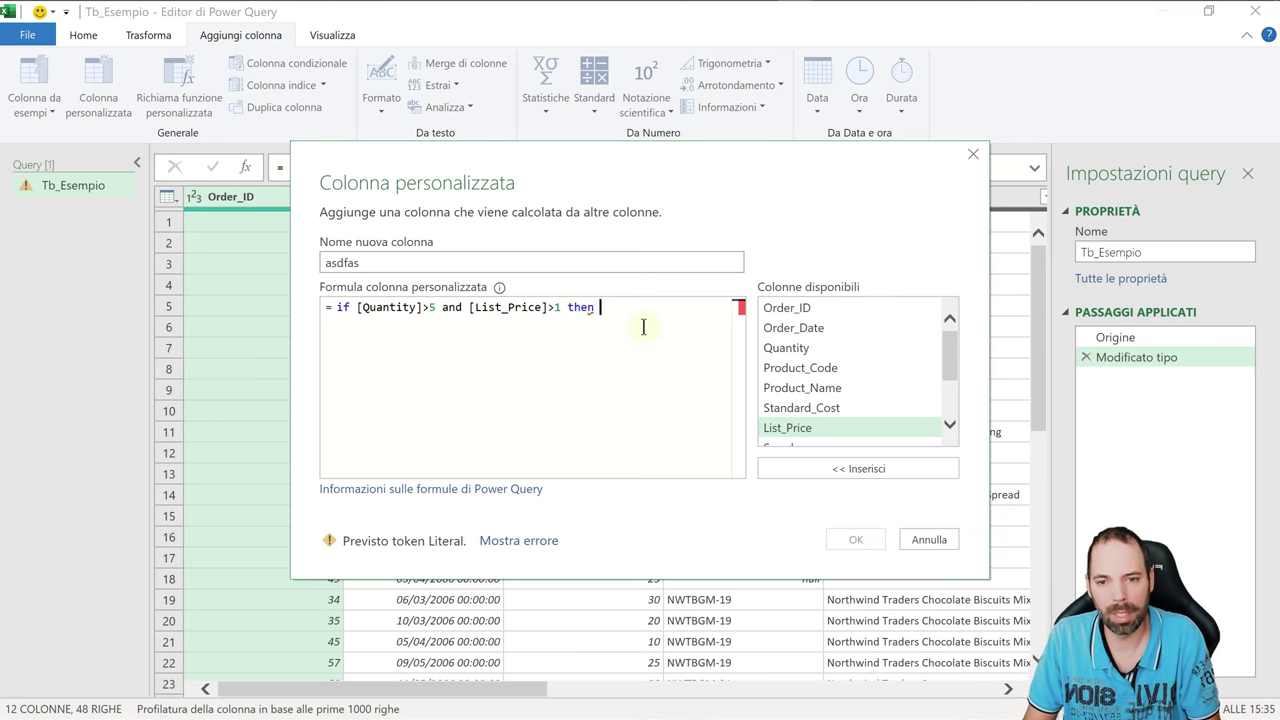
pyautogui.write(' 1 else ')
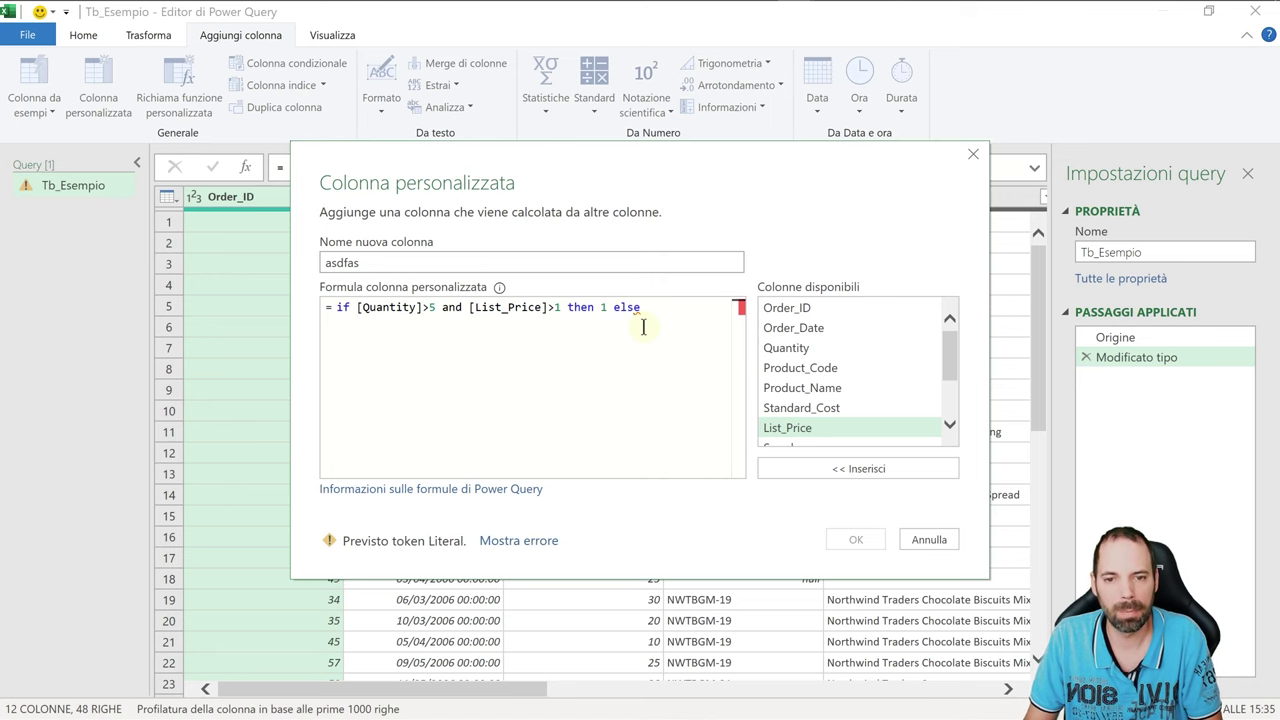
pyautogui.write('2')
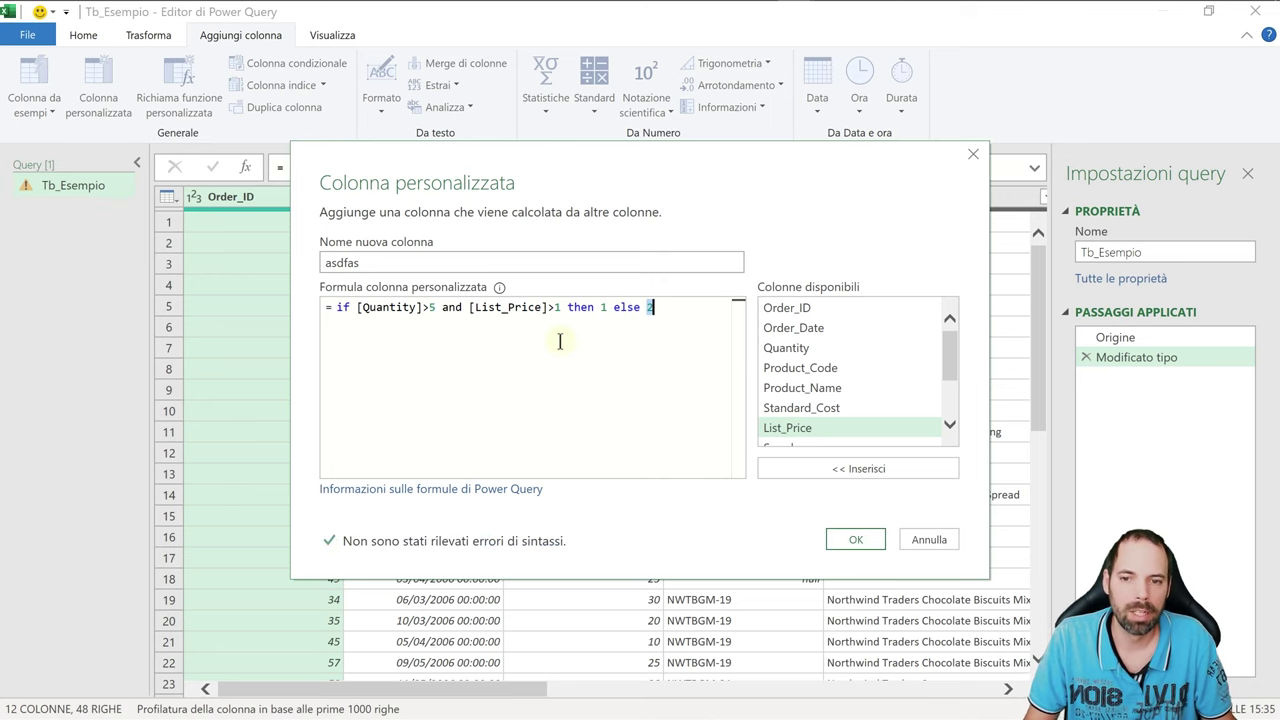
pyautogui.doubleClick(451, 308)
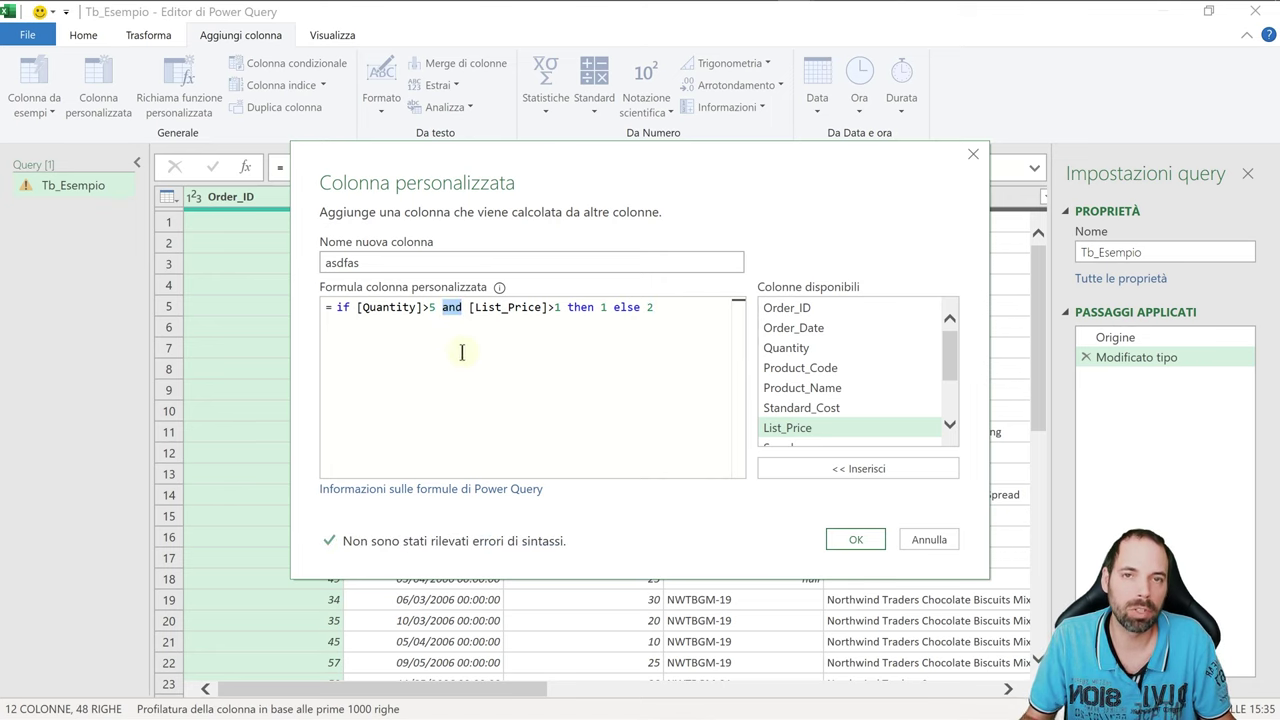
# Step: Try 'or' and 'Or' as the operator, then restore 'and' in the formula
pyautogui.write('or')
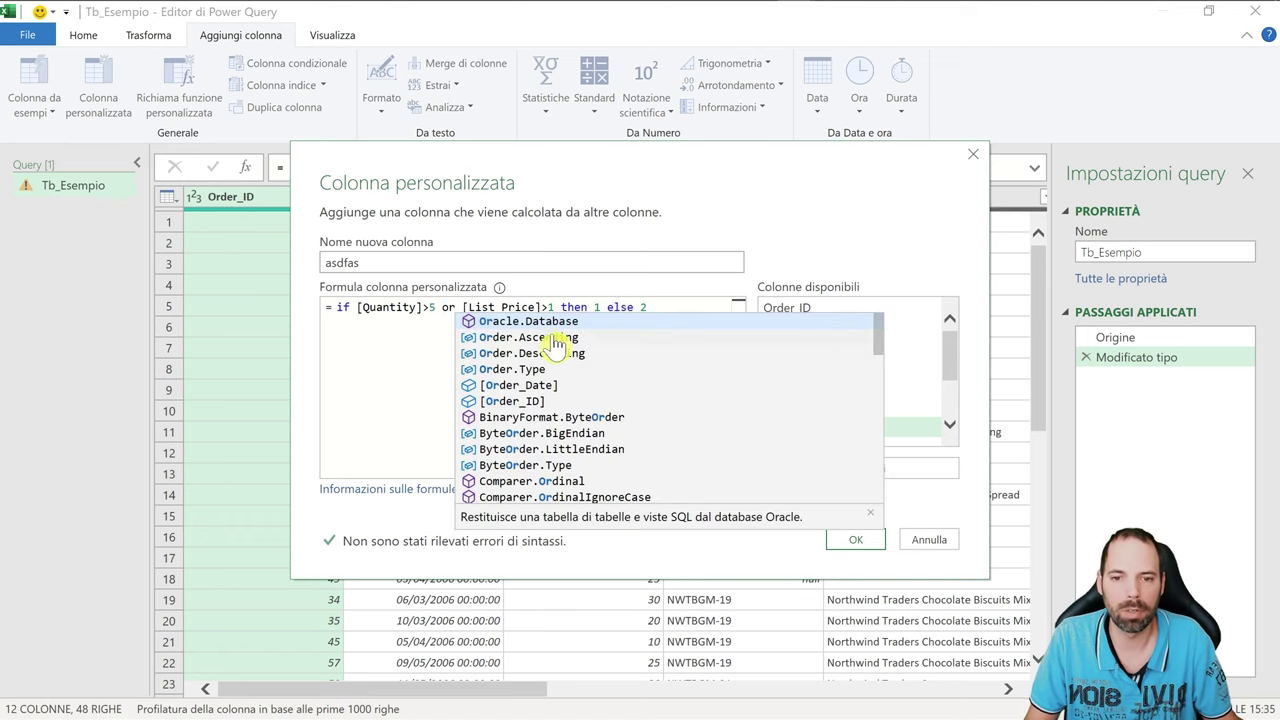
pyautogui.click(665, 306)
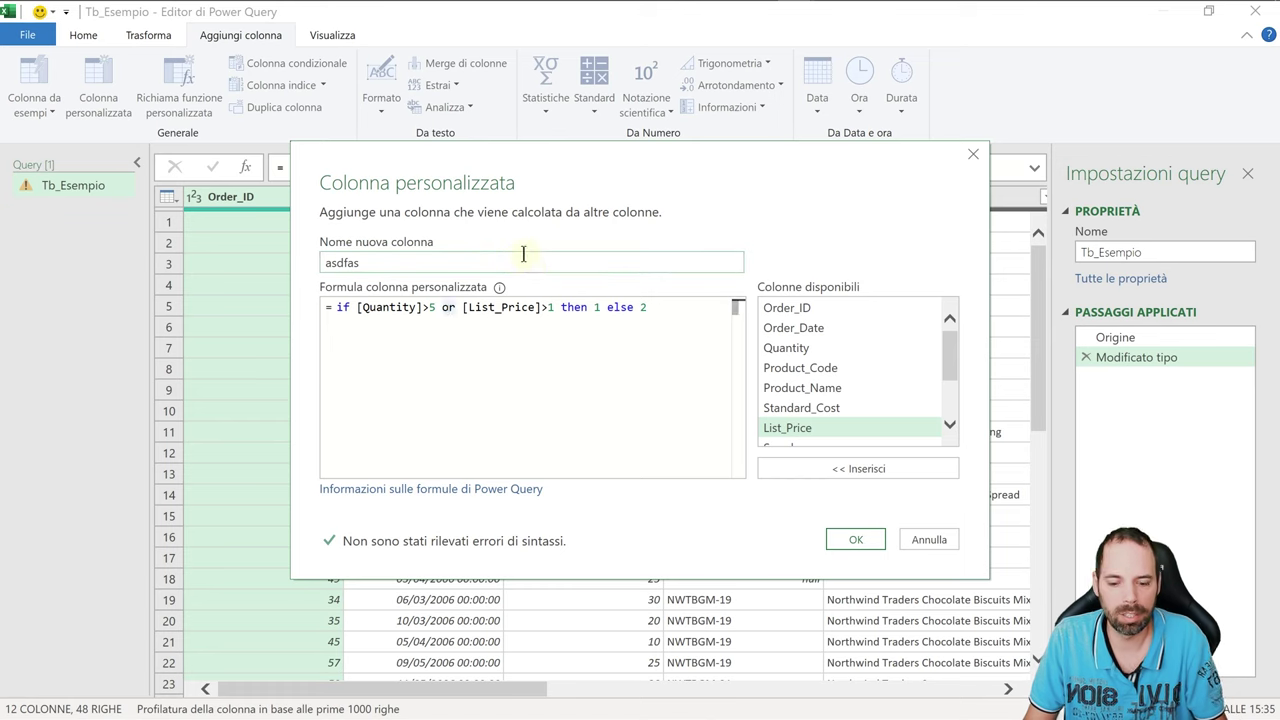
pyautogui.press('BackSpace')
pyautogui.write('O')
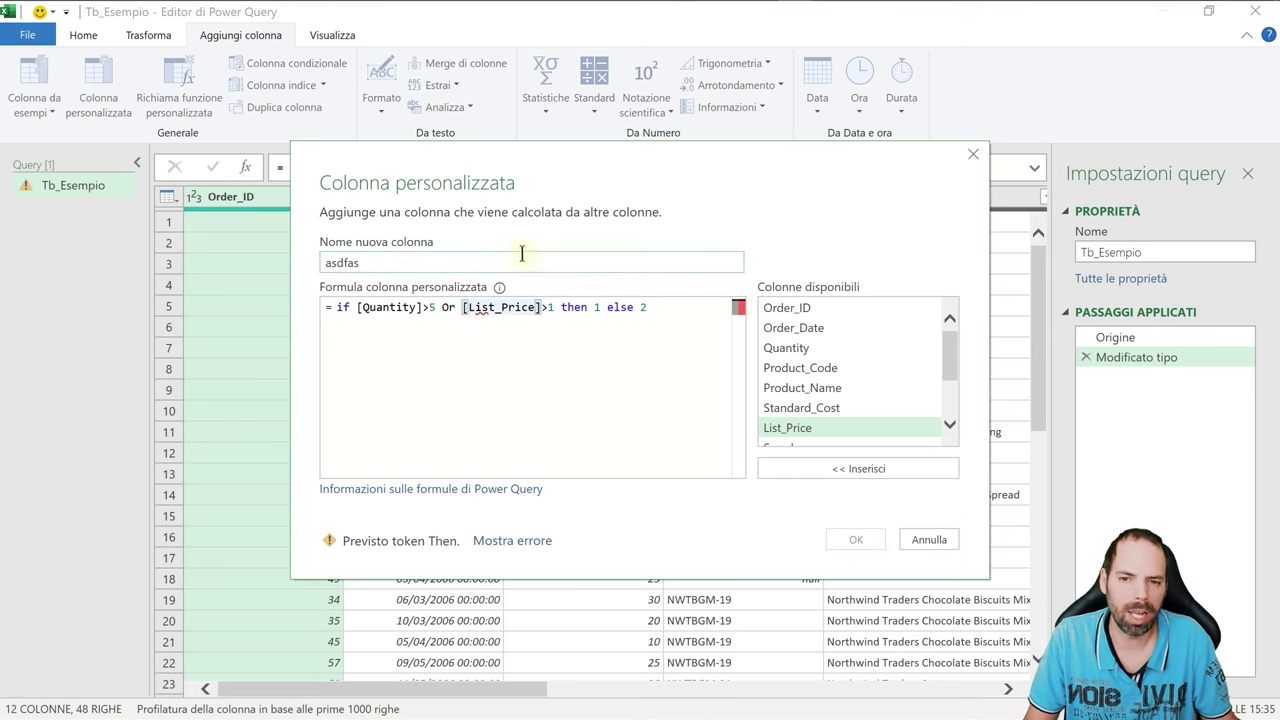
pyautogui.doubleClick(449, 309)
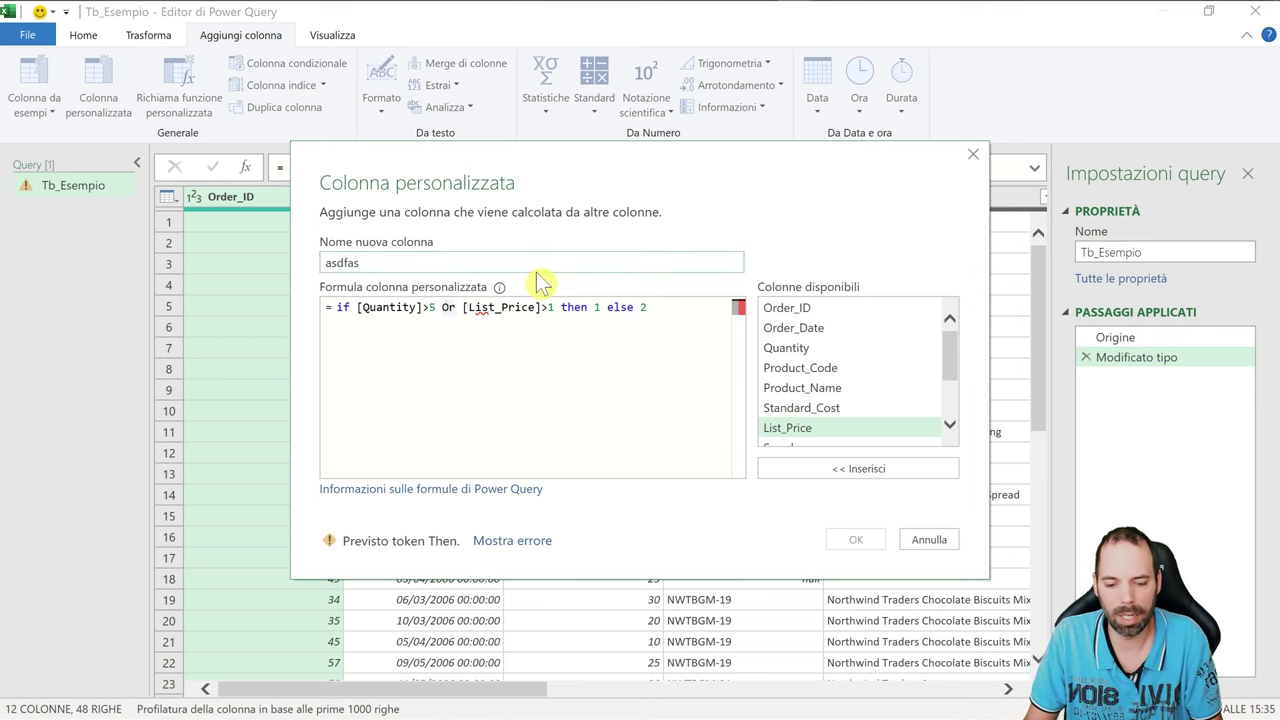
pyautogui.press('BackSpace')
pyautogui.write('and')
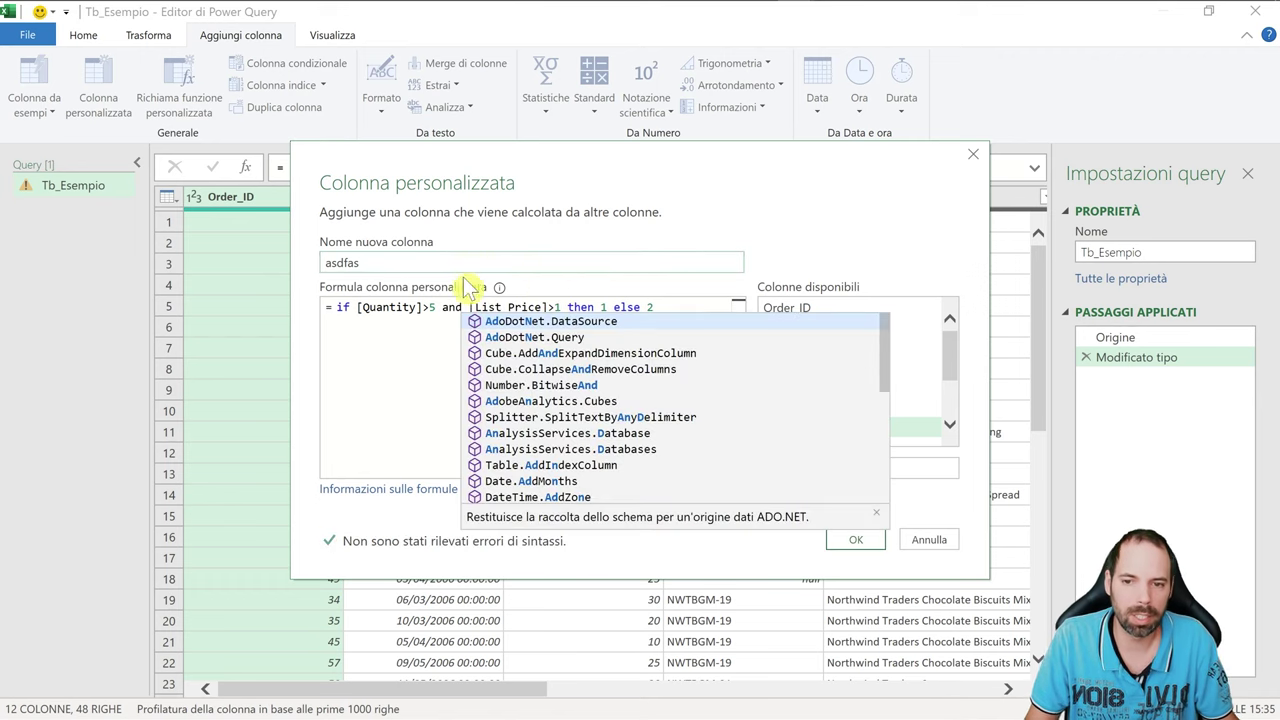
pyautogui.click(458, 329)
# Step: Select the placeholder name 'asdfas' and start typing the new column name
pyautogui.moveTo(692, 320); pyautogui.dragTo(343, 288)
pyautogui.doubleClick(338, 262)
pyautogui.write('Condizione Qta_ListPrice')
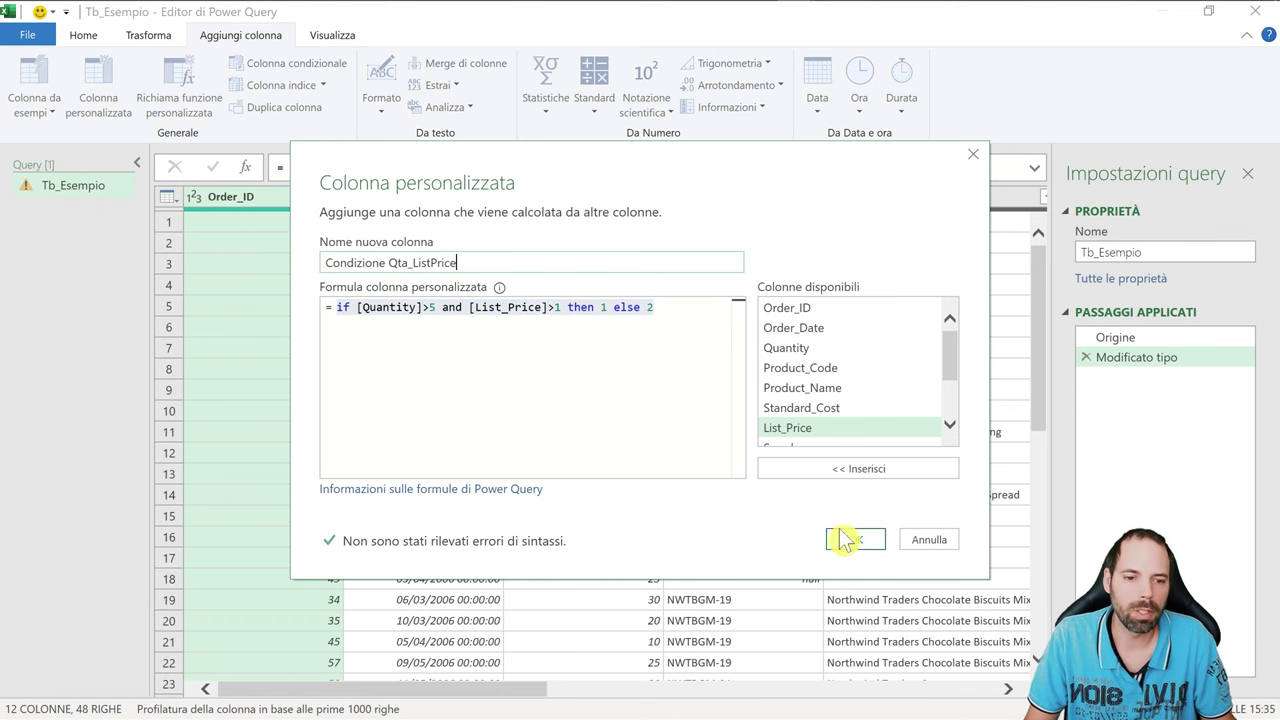
# Step: Add the Condizione Qta_ListPrice column, trace row 9's Error to a null List_Price, and select List_Price
pyautogui.click(850, 539)
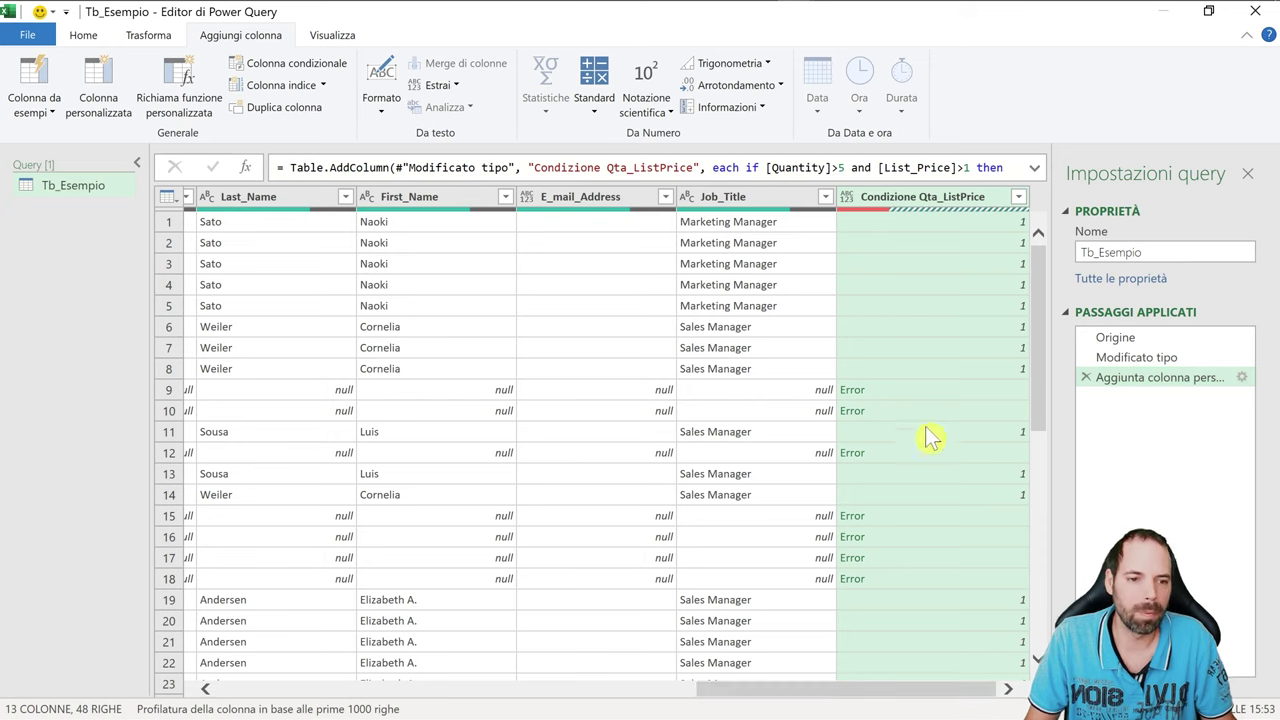
pyautogui.click(912, 392)
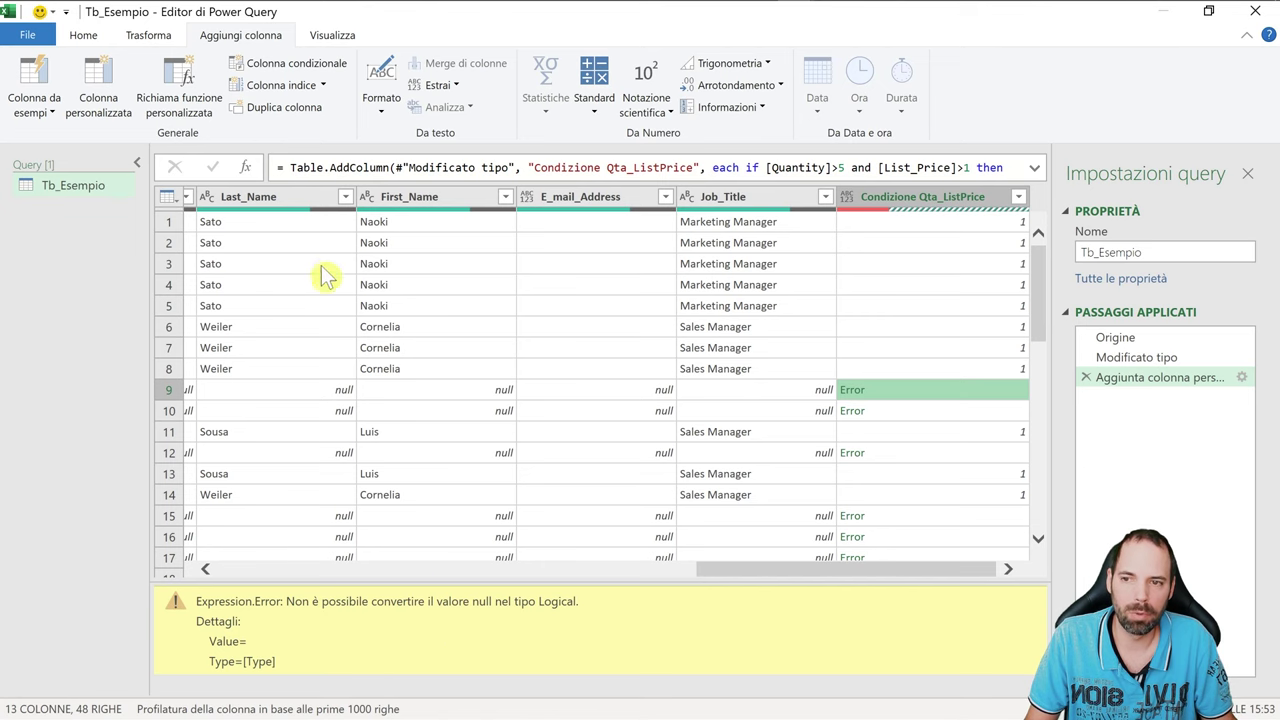
pyautogui.moveTo(740, 587); pyautogui.dragTo(548, 585)
pyautogui.click(540, 391)
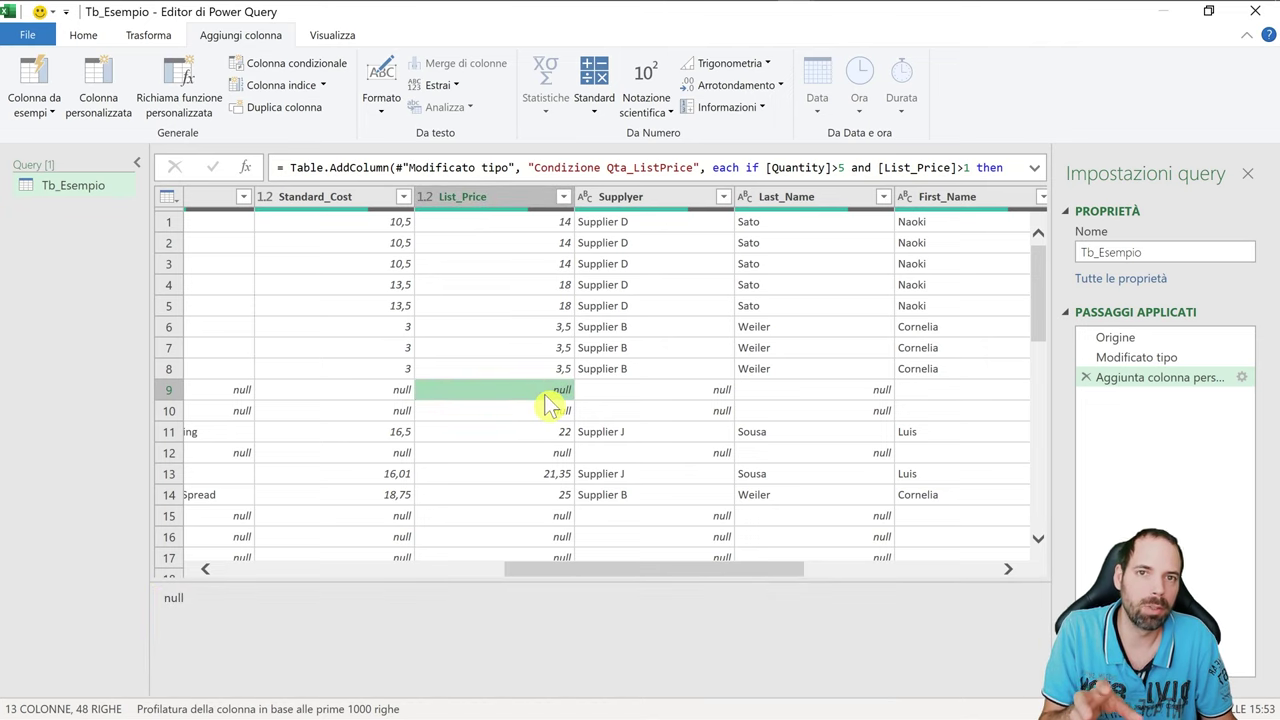
pyautogui.click(500, 198)
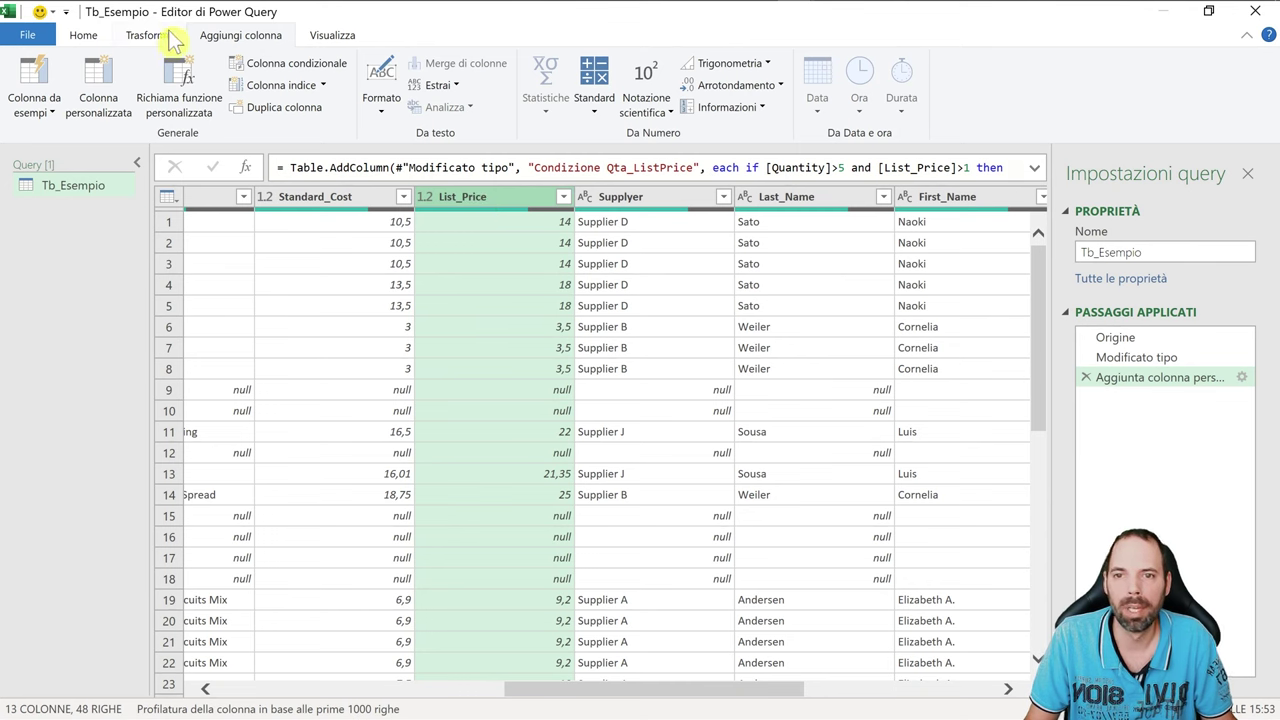
# Step: Insert a Replace Values step after Modificato tipo that finds null in List_Price
pyautogui.click(1137, 362)
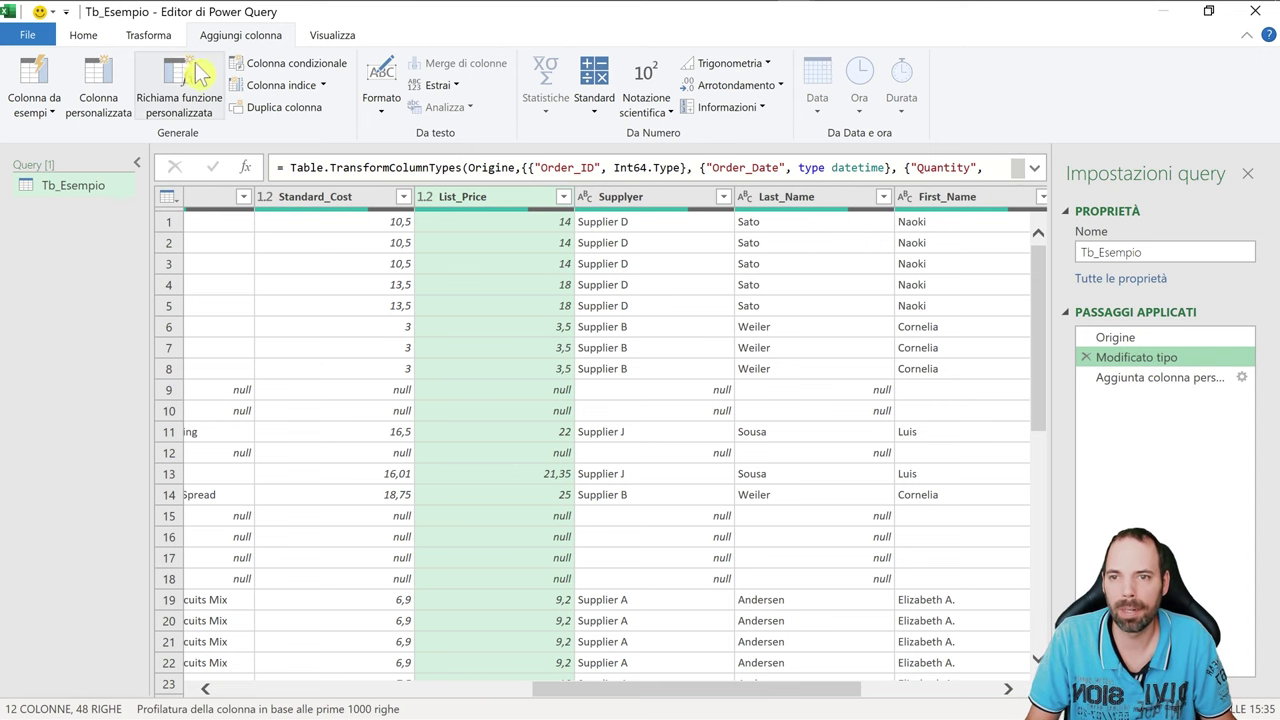
pyautogui.click(148, 35)
pyautogui.click(86, 36)
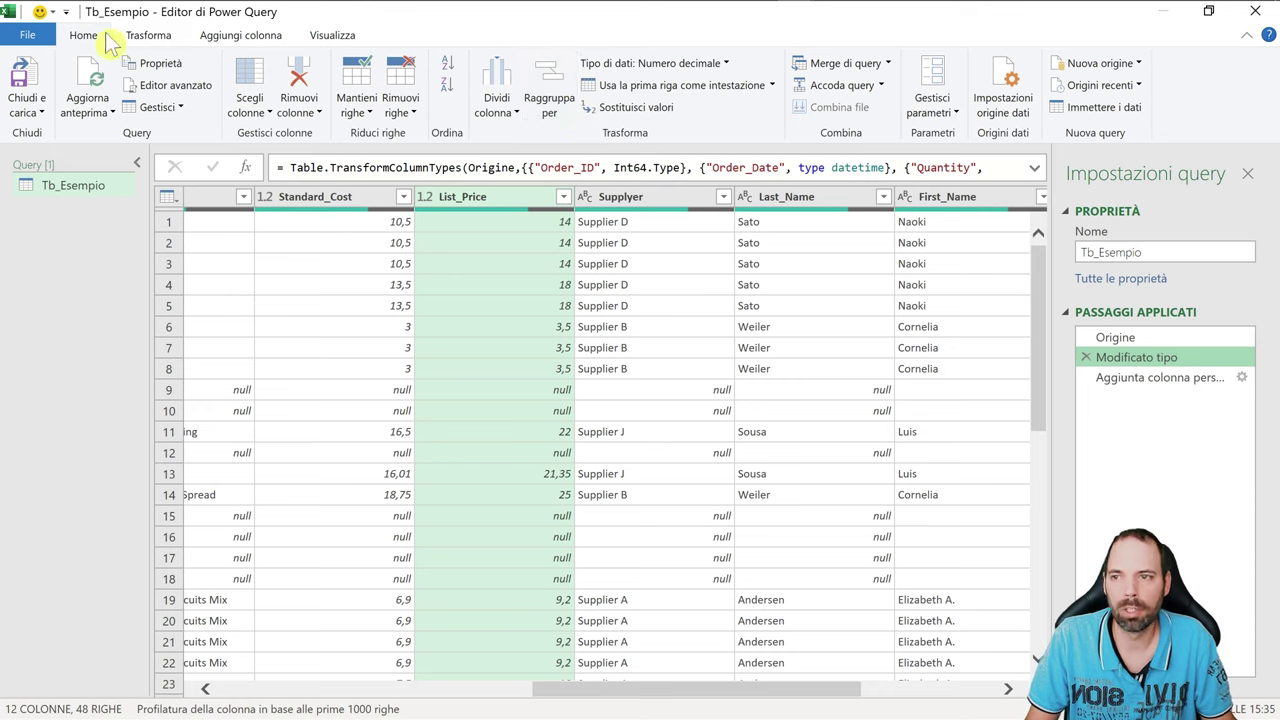
pyautogui.click(140, 36)
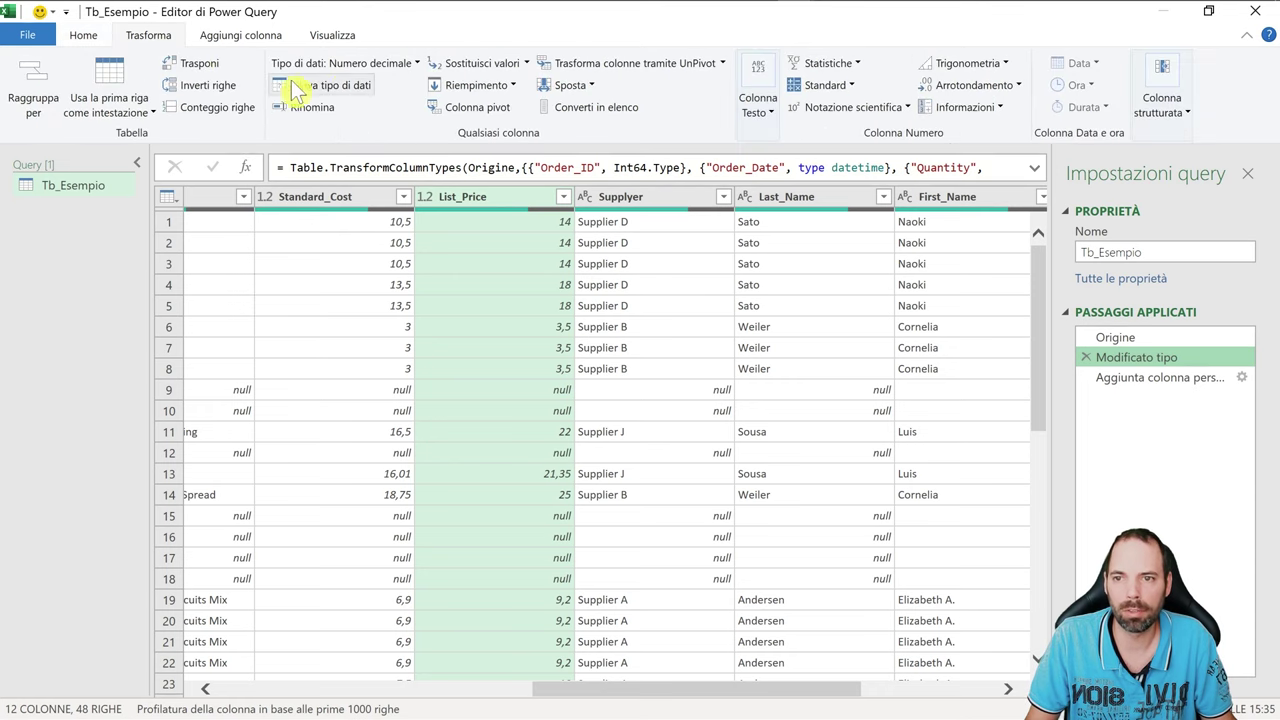
pyautogui.click(526, 63)
pyautogui.click(510, 87)
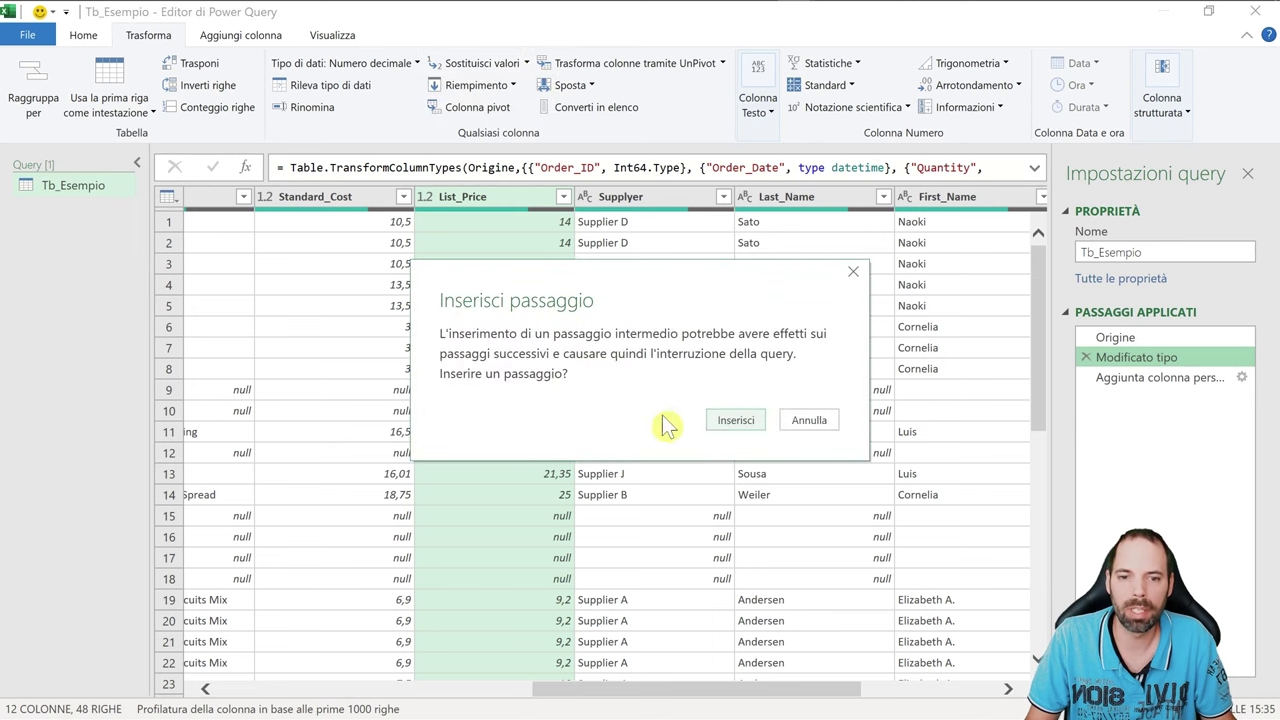
pyautogui.click(732, 426)
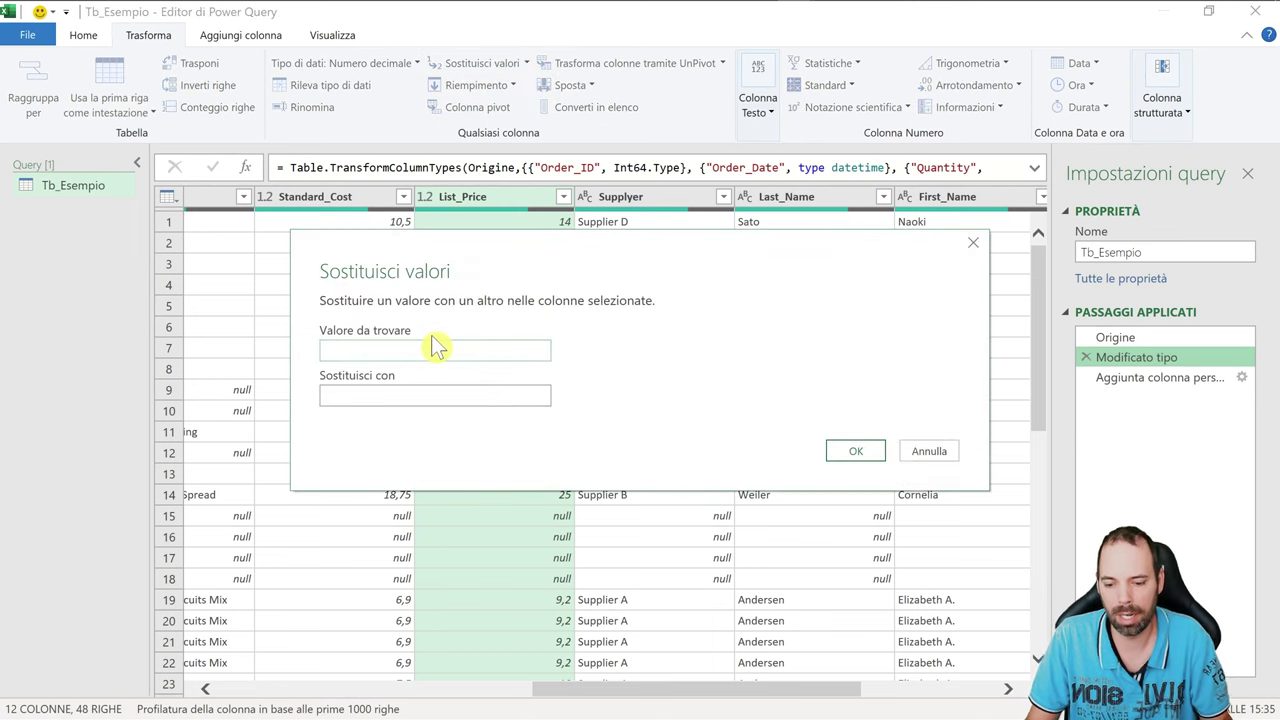
pyautogui.write('nullk')
pyautogui.press('BackSpace')
pyautogui.click(405, 394)
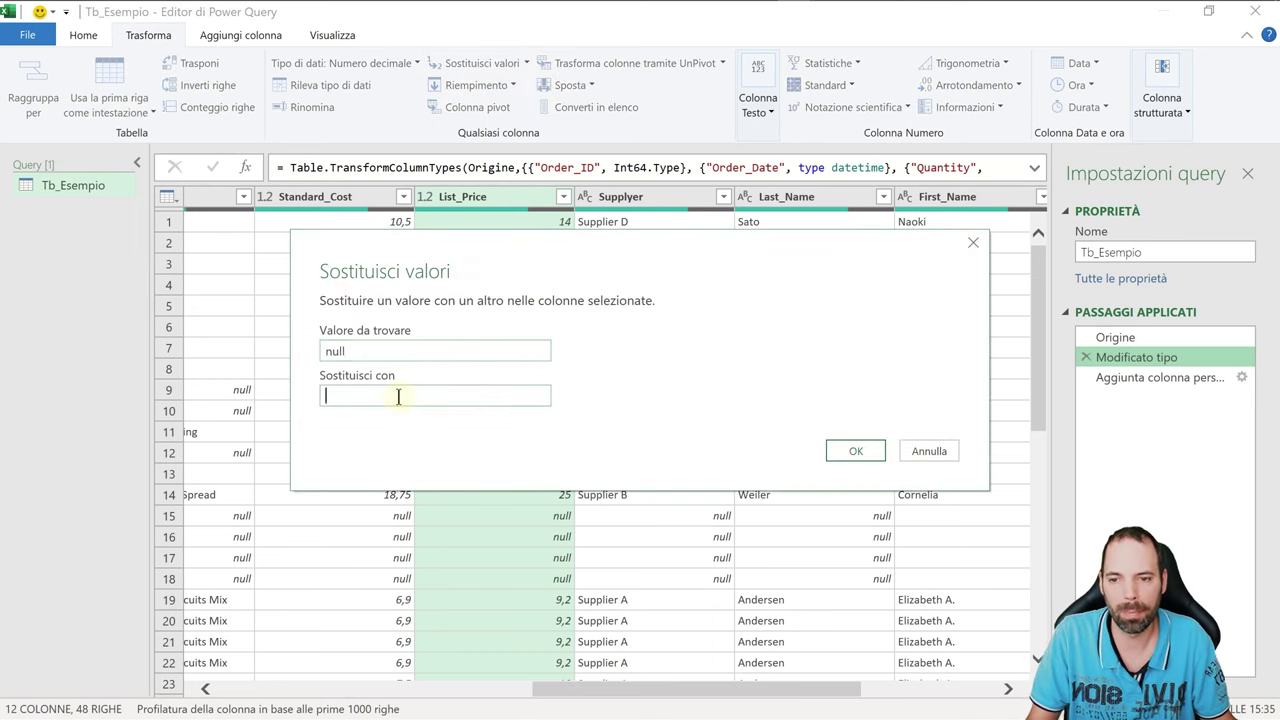
# Step: Replace null List_Price values with 0
pyautogui.write('0')
pyautogui.click(856, 452)
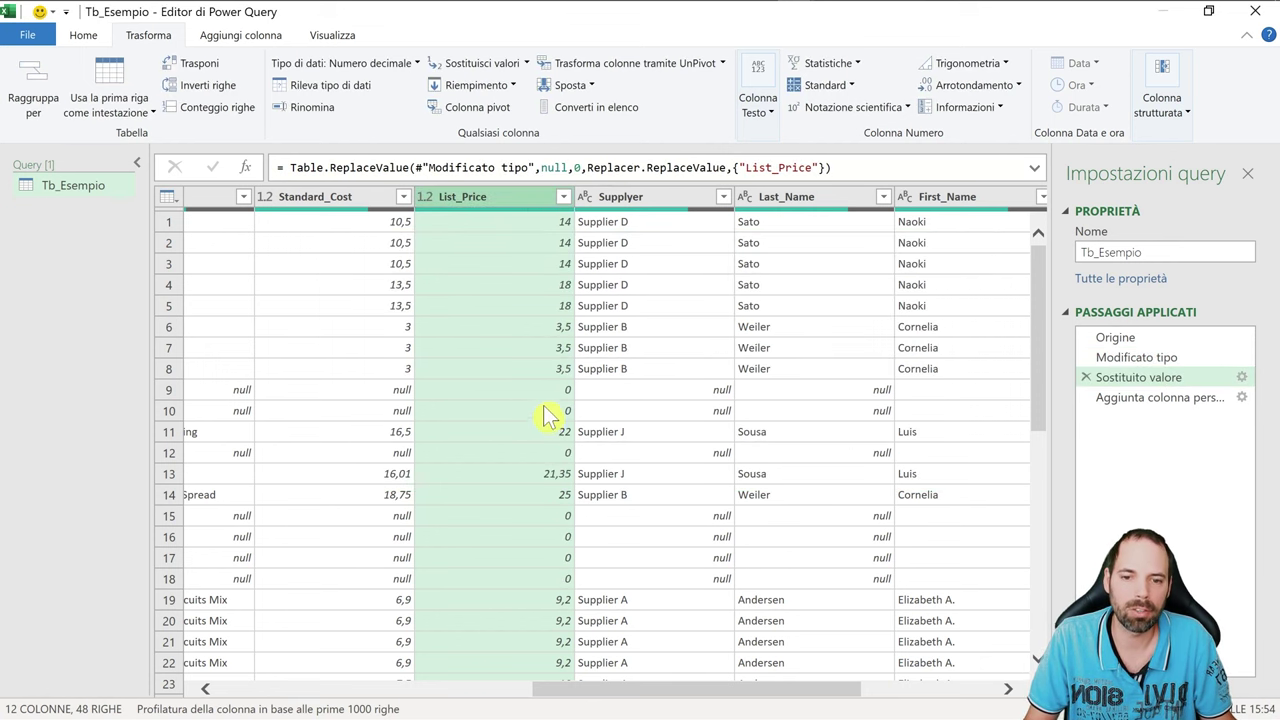
pyautogui.moveTo(841, 692); pyautogui.dragTo(984, 689)
# Step: Compare the custom column's recalculated row 10 with the Sostituito valore step's results
pyautogui.click(1136, 399)
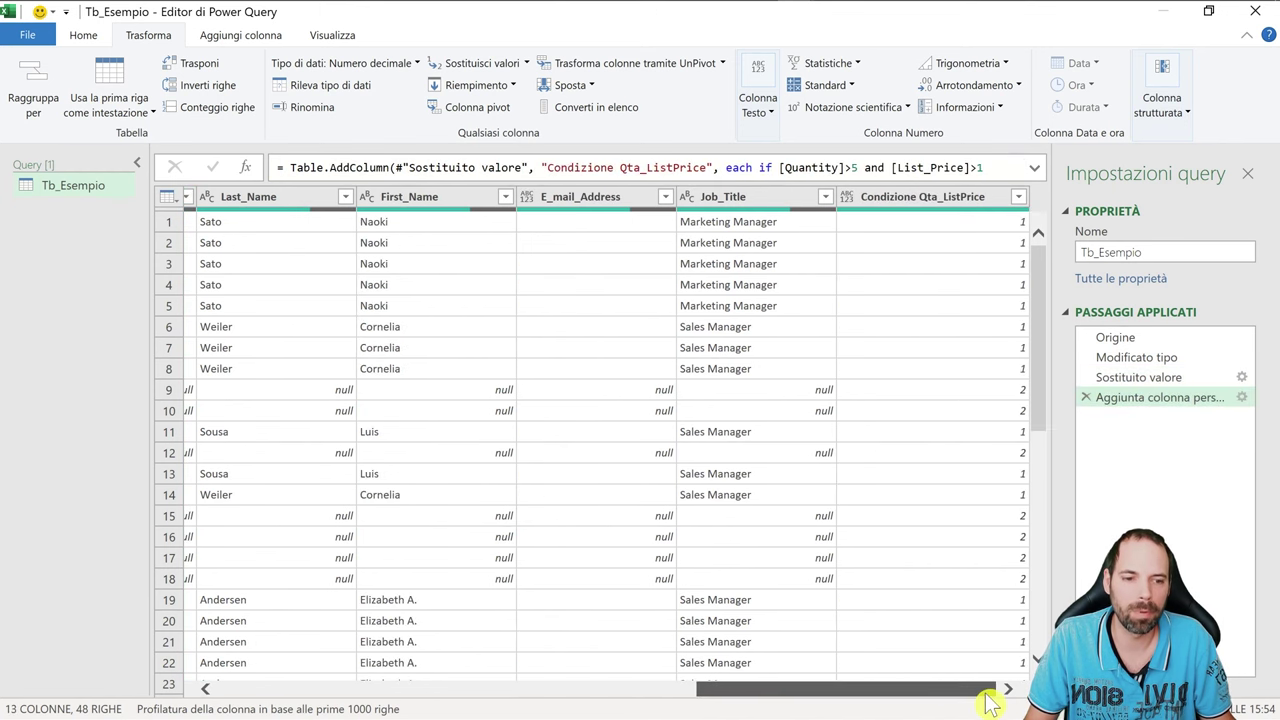
pyautogui.click(990, 415)
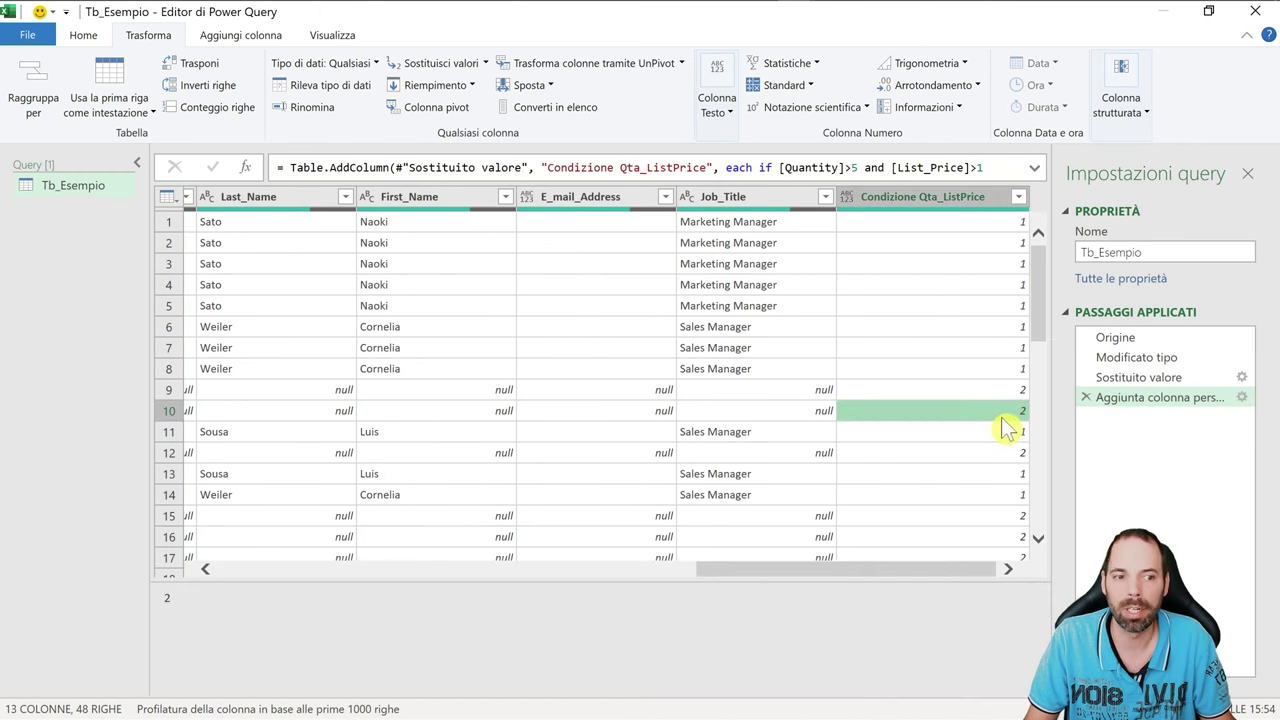
pyautogui.click(1140, 379)
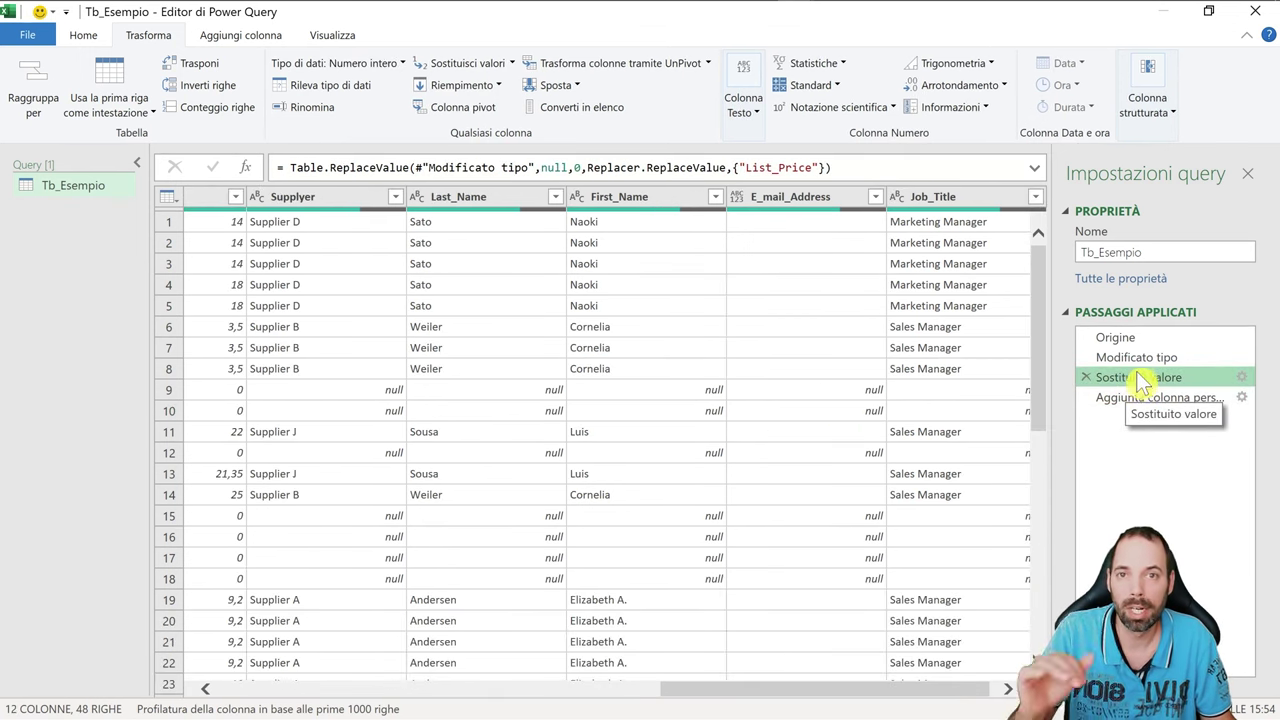
pyautogui.click(1137, 399)
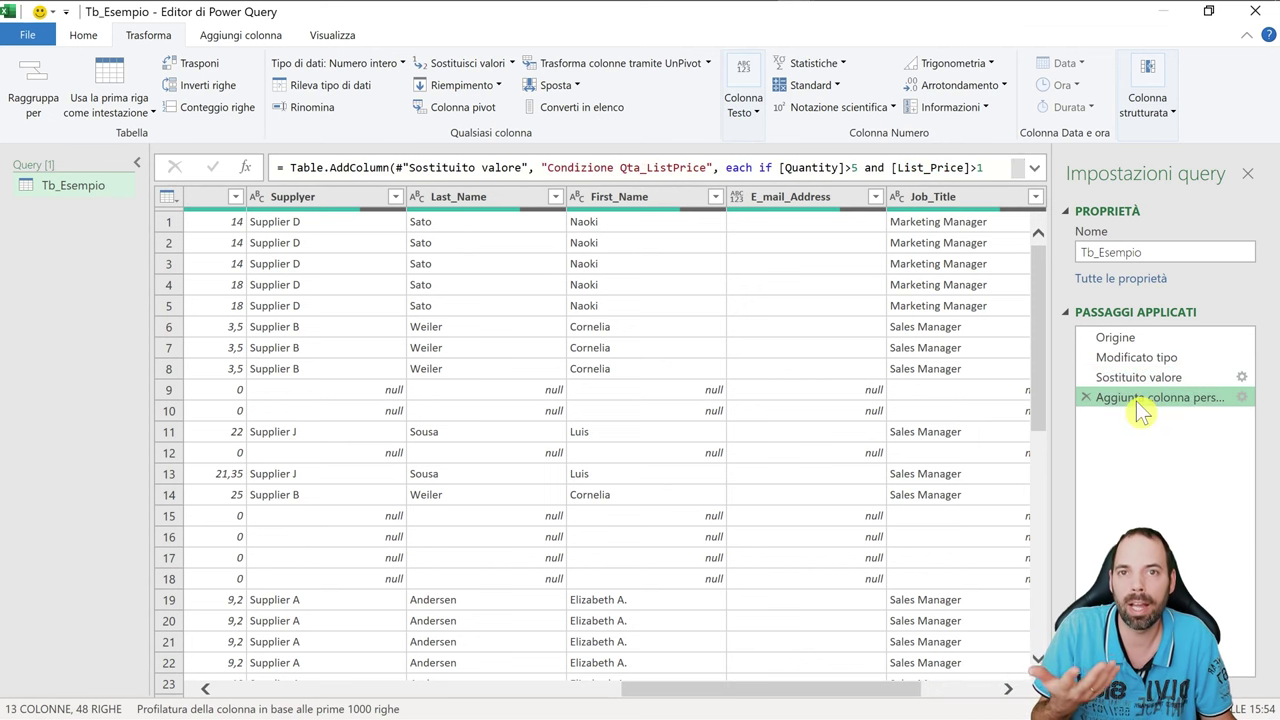
# Step: Widen the query settings pane and expand the formula bar to read the Table.AddColumn formula
pyautogui.moveTo(1050, 456); pyautogui.dragTo(976, 463)
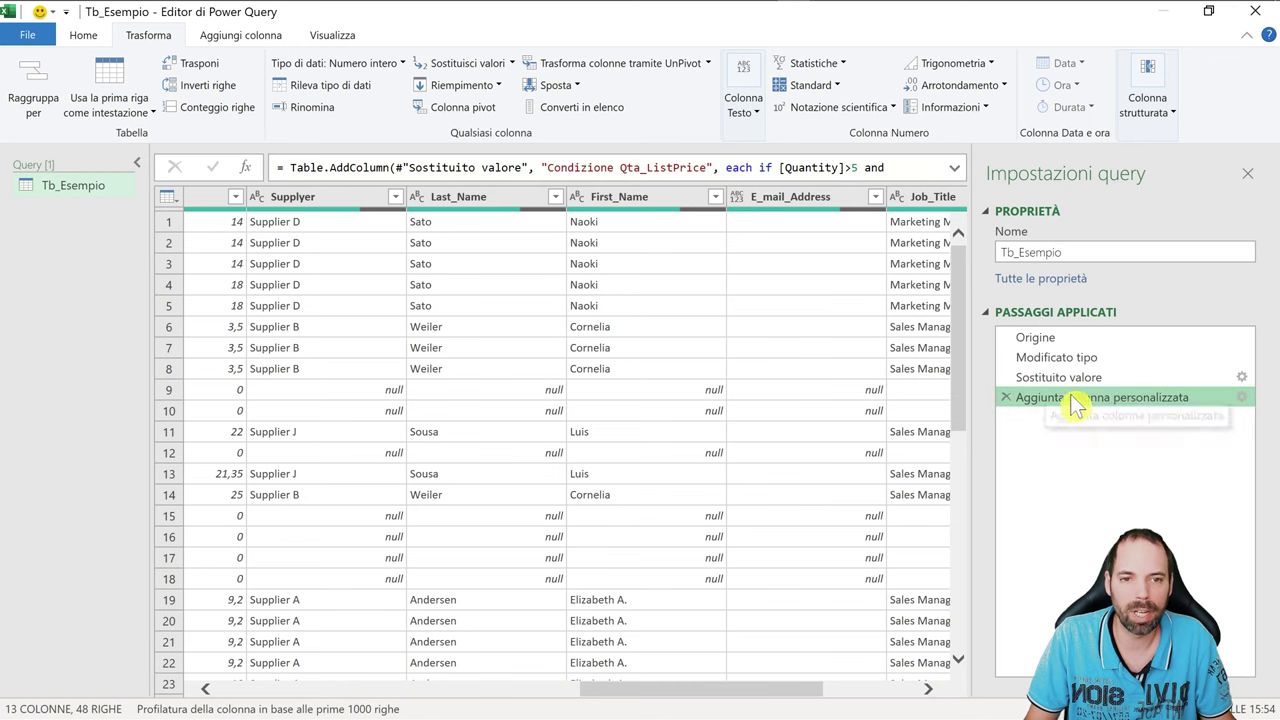
pyautogui.click(955, 168)
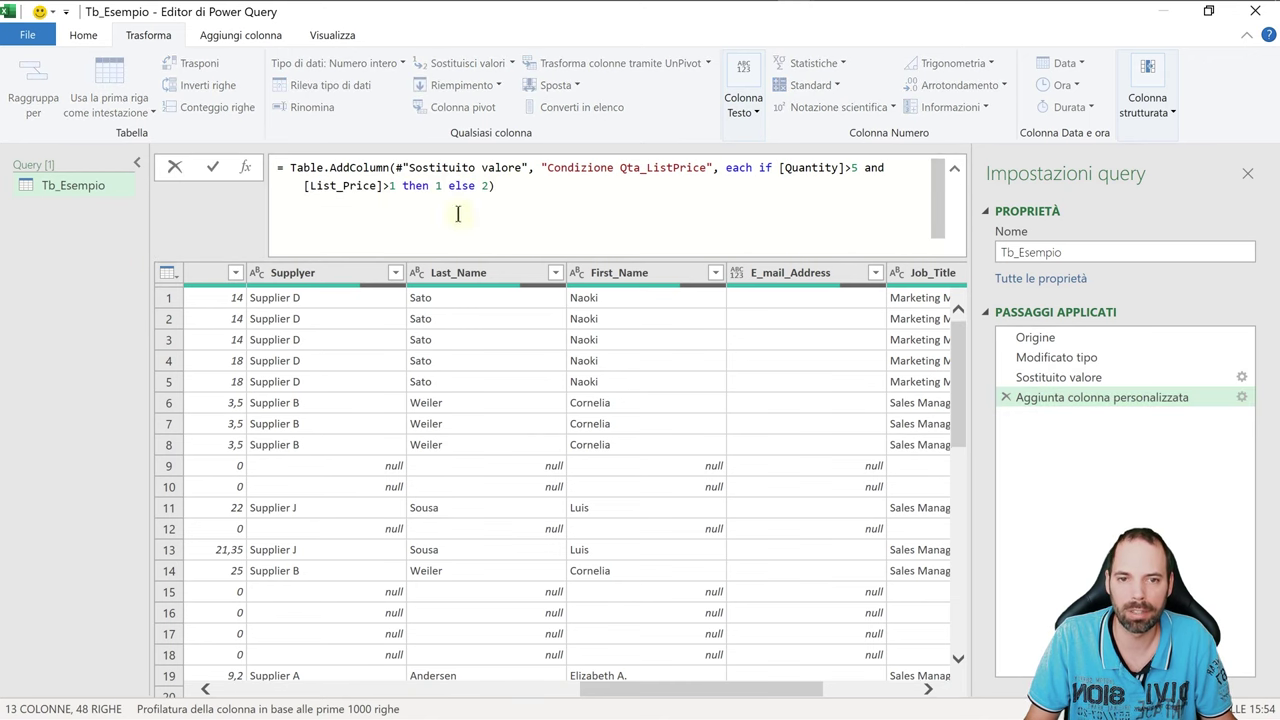
pyautogui.moveTo(295, 170); pyautogui.dragTo(388, 168)
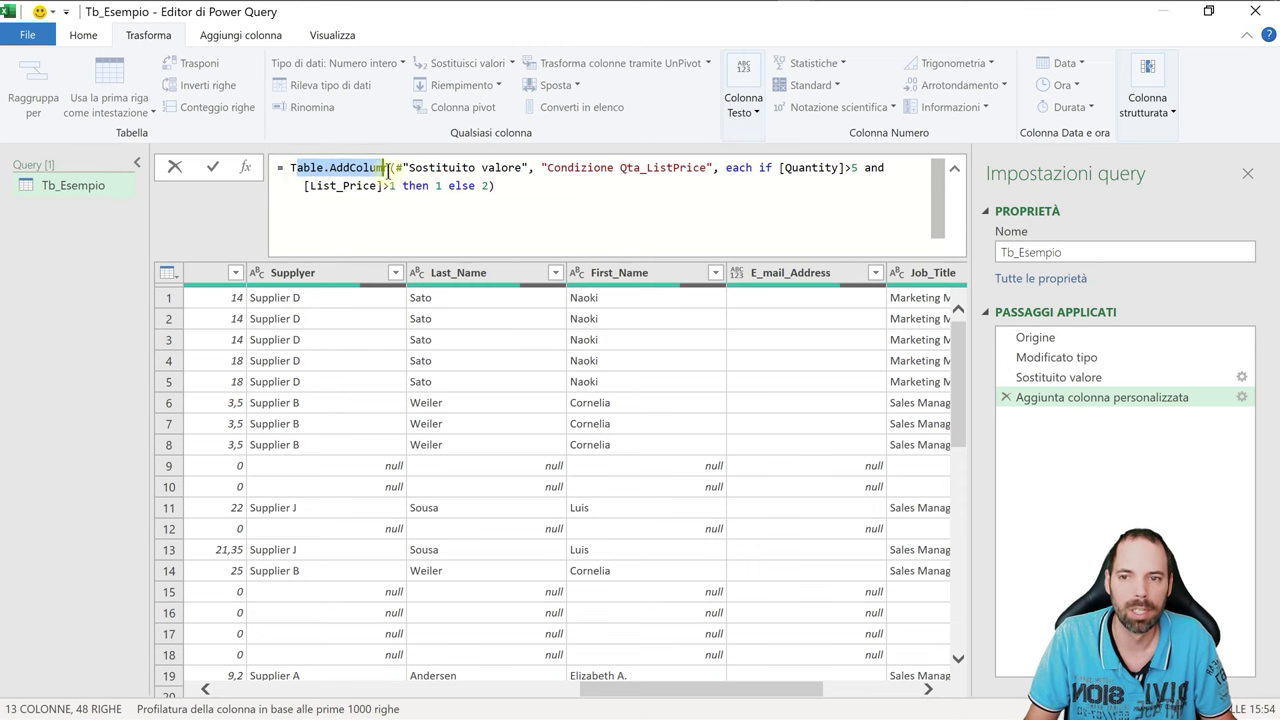
pyautogui.click(1143, 509)
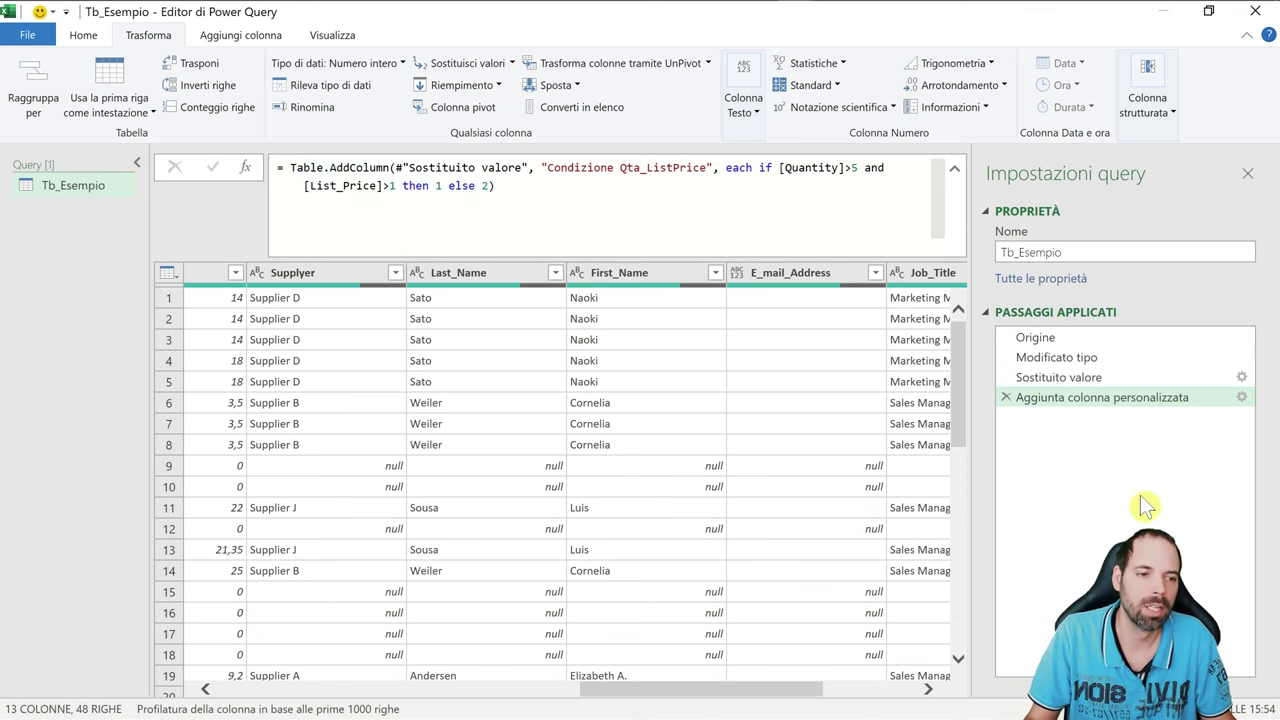
# Step: Reopen the Condizione Qta_ListPrice editor to read its if/and formula, then dismiss it unchanged
pyautogui.click(1241, 397)
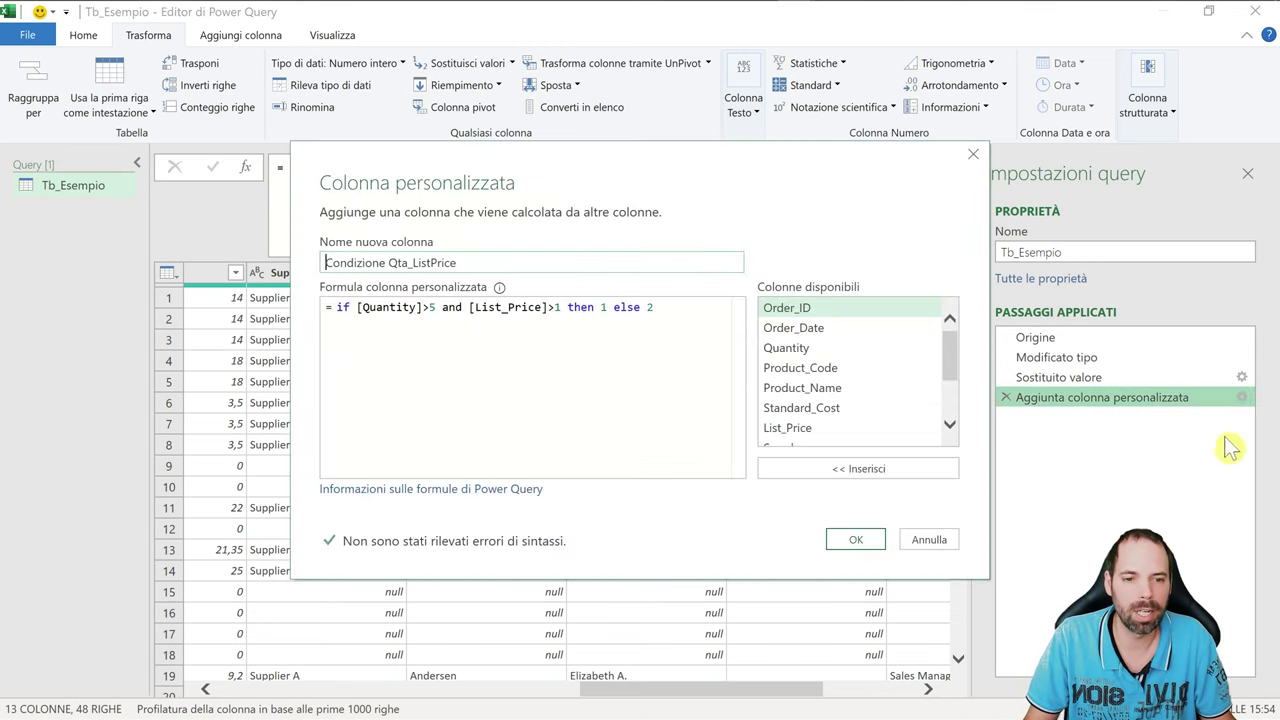
pyautogui.moveTo(655, 308); pyautogui.dragTo(337, 307)
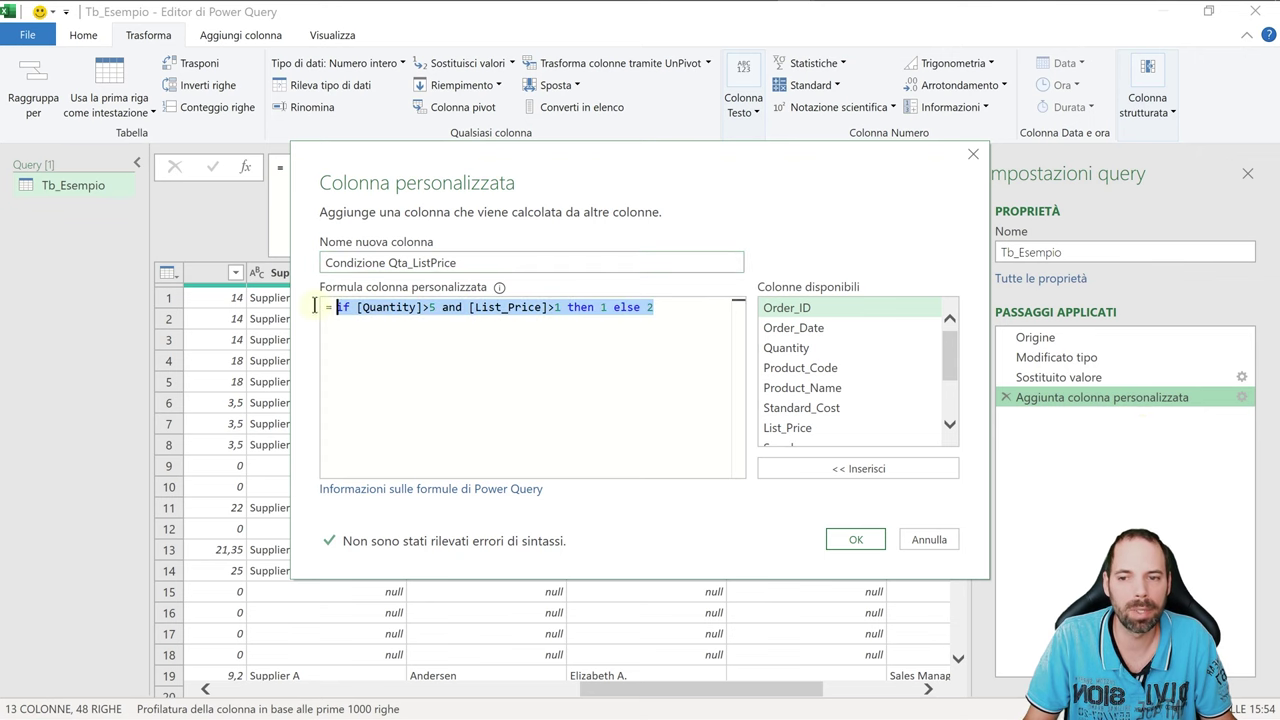
pyautogui.moveTo(591, 181); pyautogui.dragTo(528, 362)
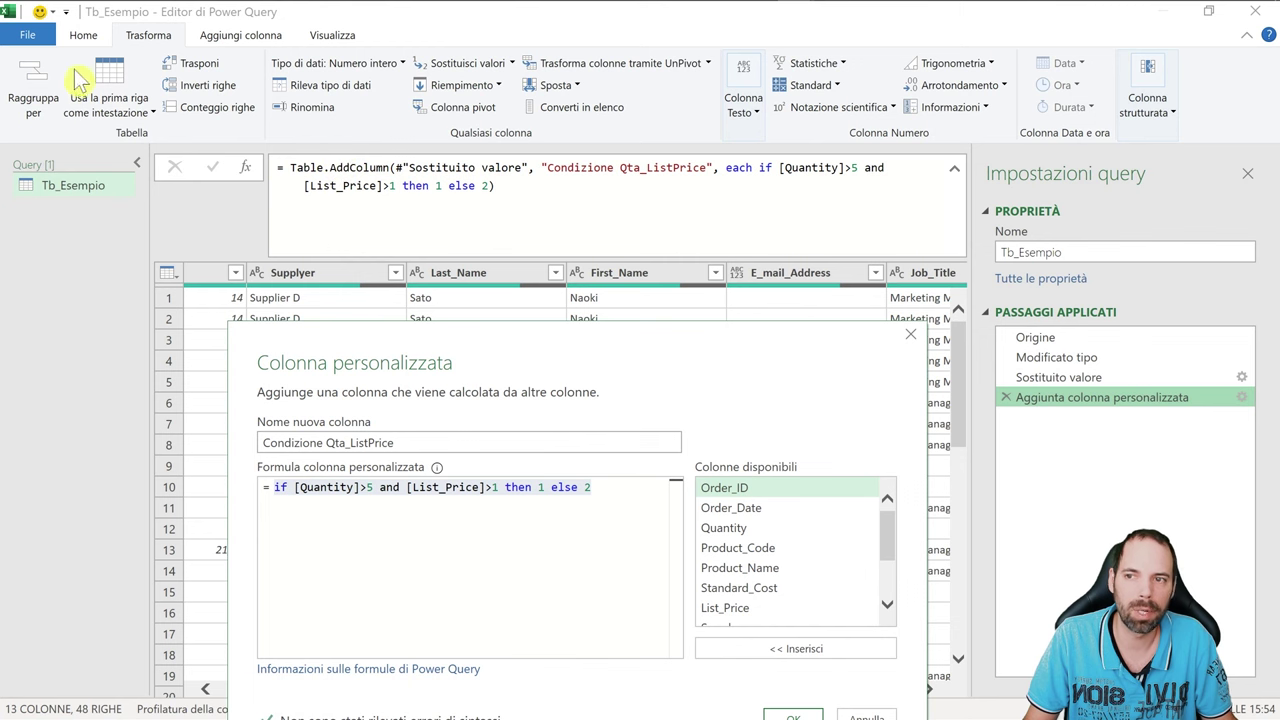
pyautogui.press('Escape')
# Step: Check the step formula if [Quantity]>5 and [List_Price]>1 then 1 else 2 again, then close the editor
pyautogui.click(242, 38)
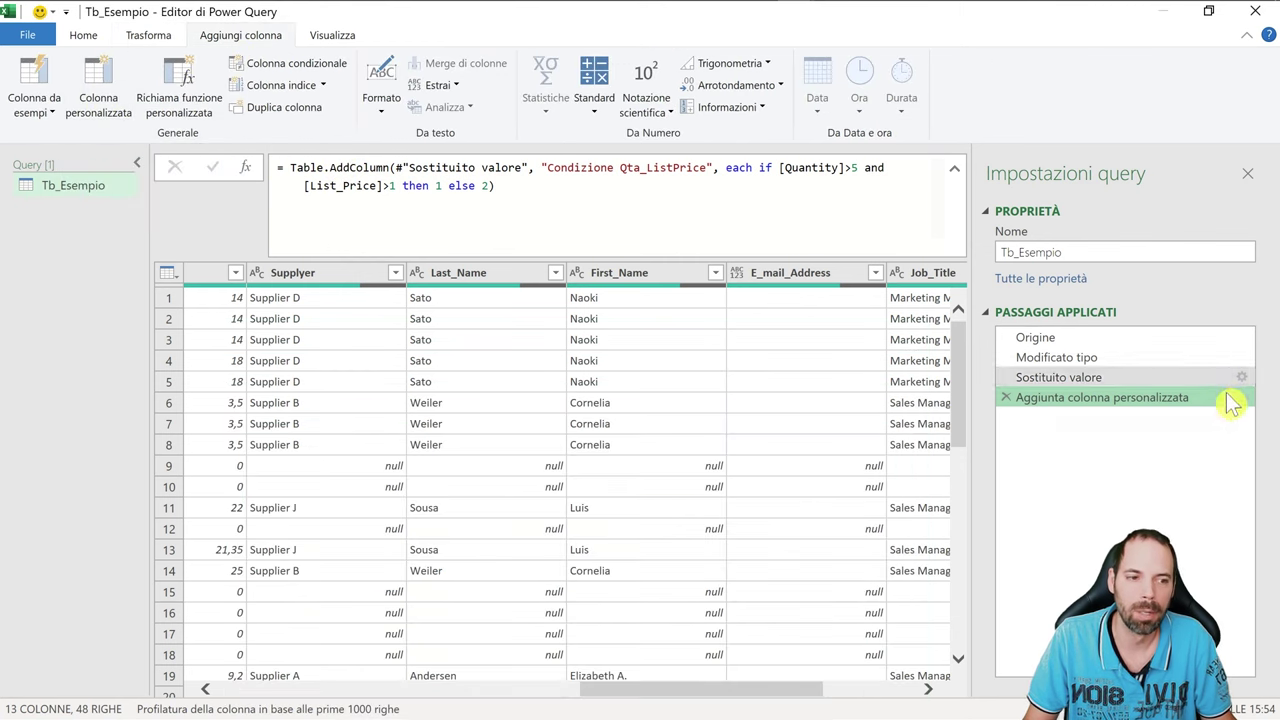
pyautogui.click(553, 193)
pyautogui.hotkey('ctrl', 'a')
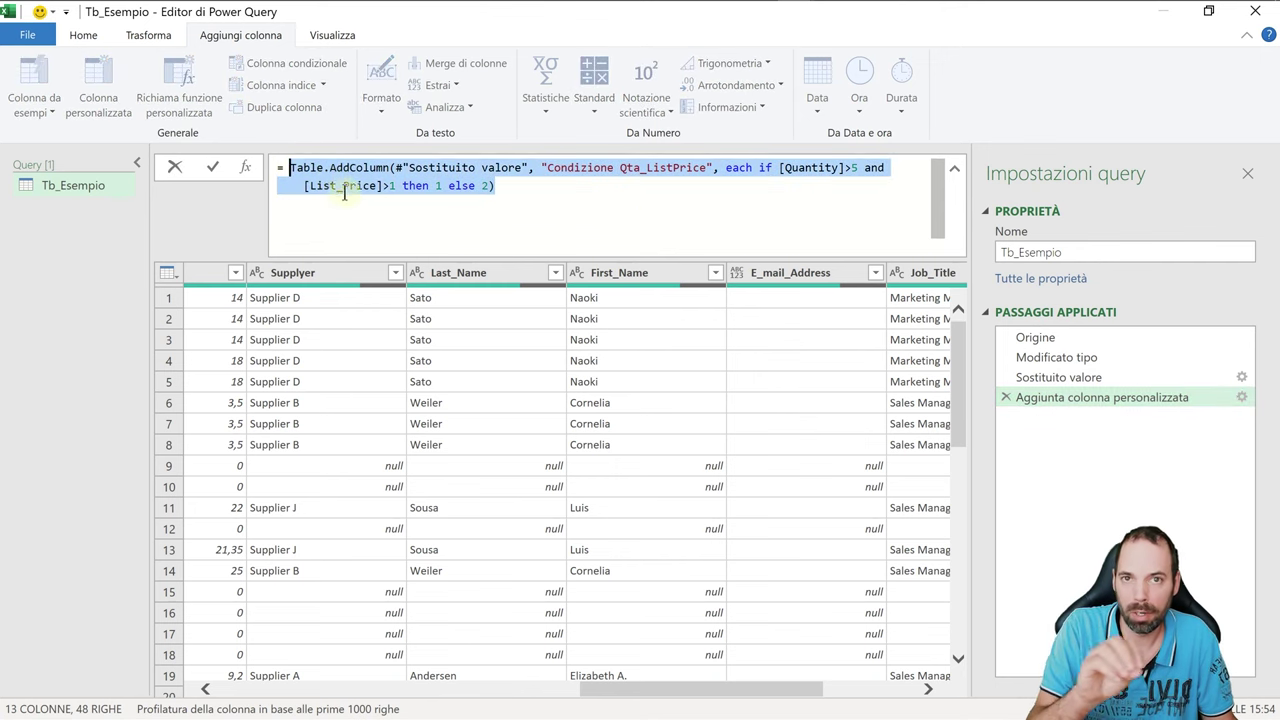
pyautogui.click(1241, 397)
pyautogui.moveTo(696, 322); pyautogui.dragTo(347, 298)
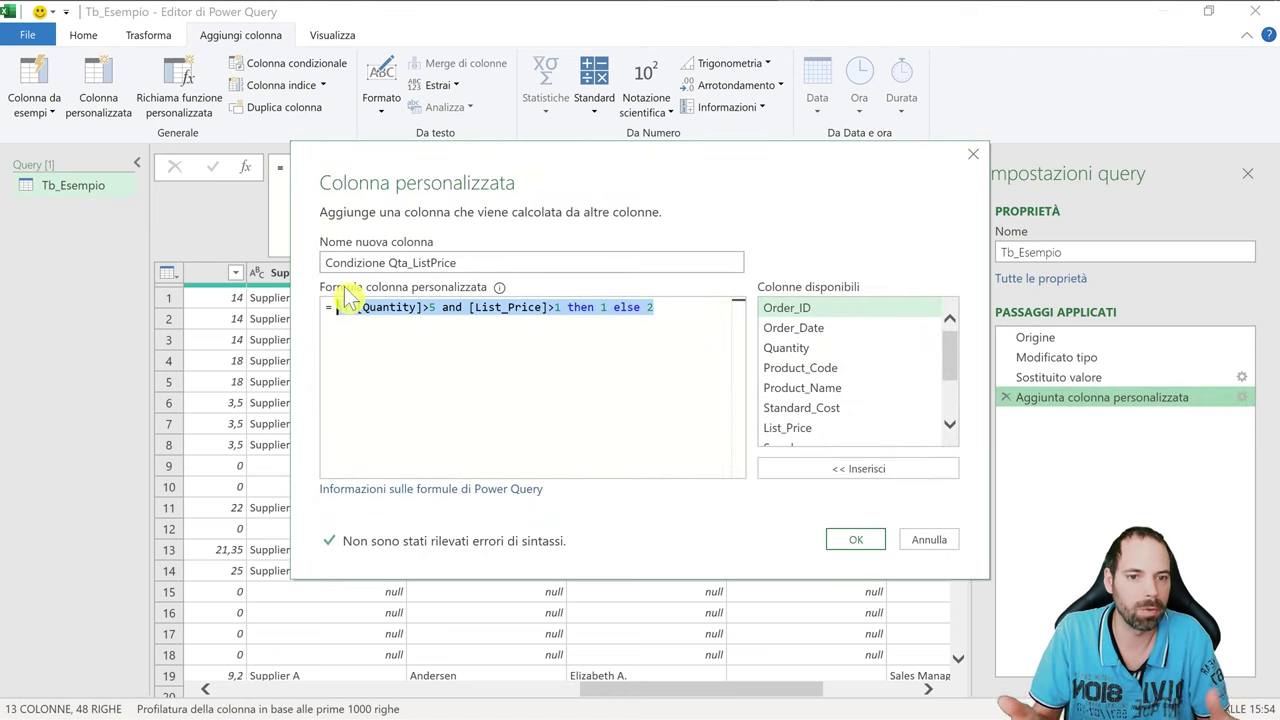
pyautogui.click(424, 339)
pyautogui.click(938, 532)
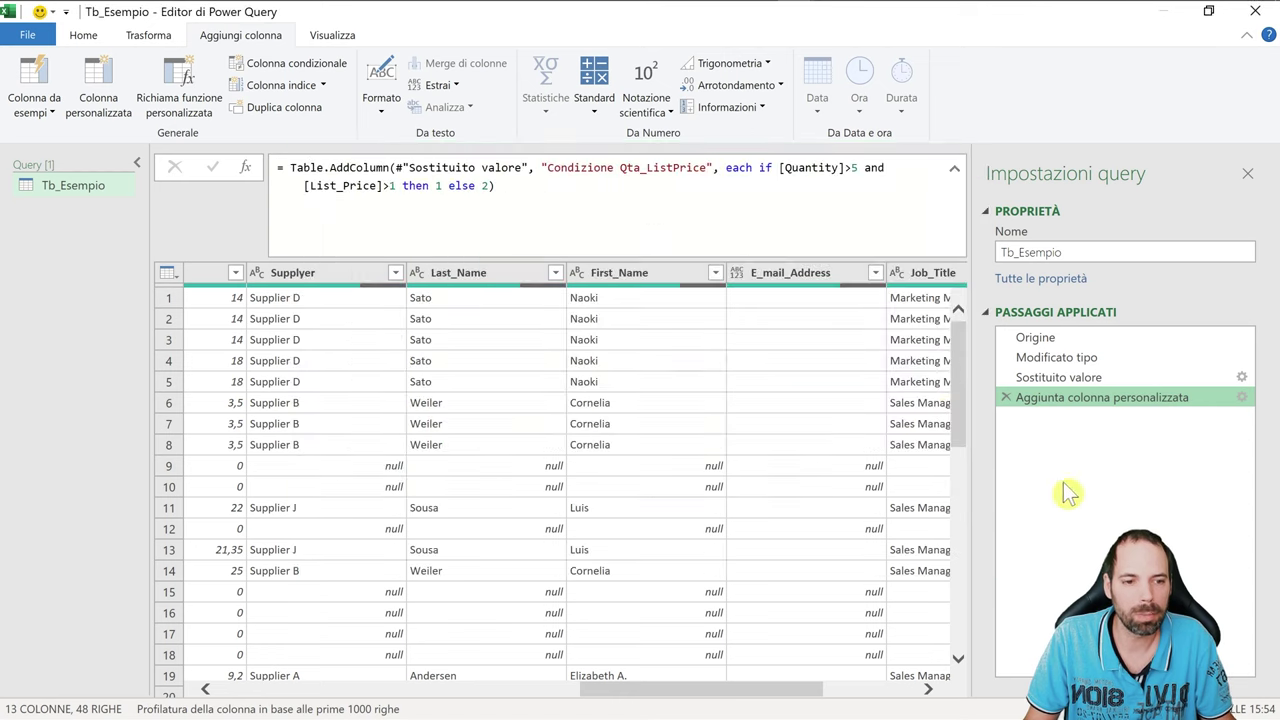
# Step: Start a new custom column and name it AdDate
pyautogui.click(104, 92)
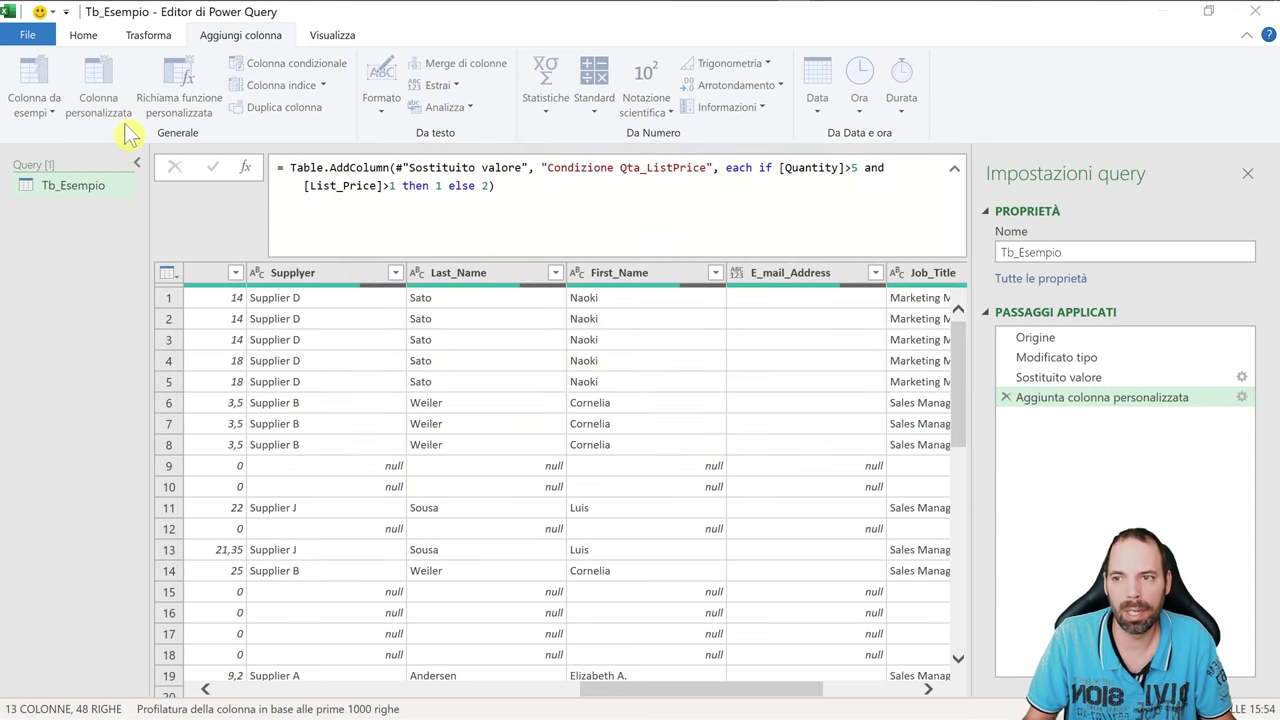
pyautogui.click(412, 262)
pyautogui.moveTo(412, 262); pyautogui.dragTo(251, 271)
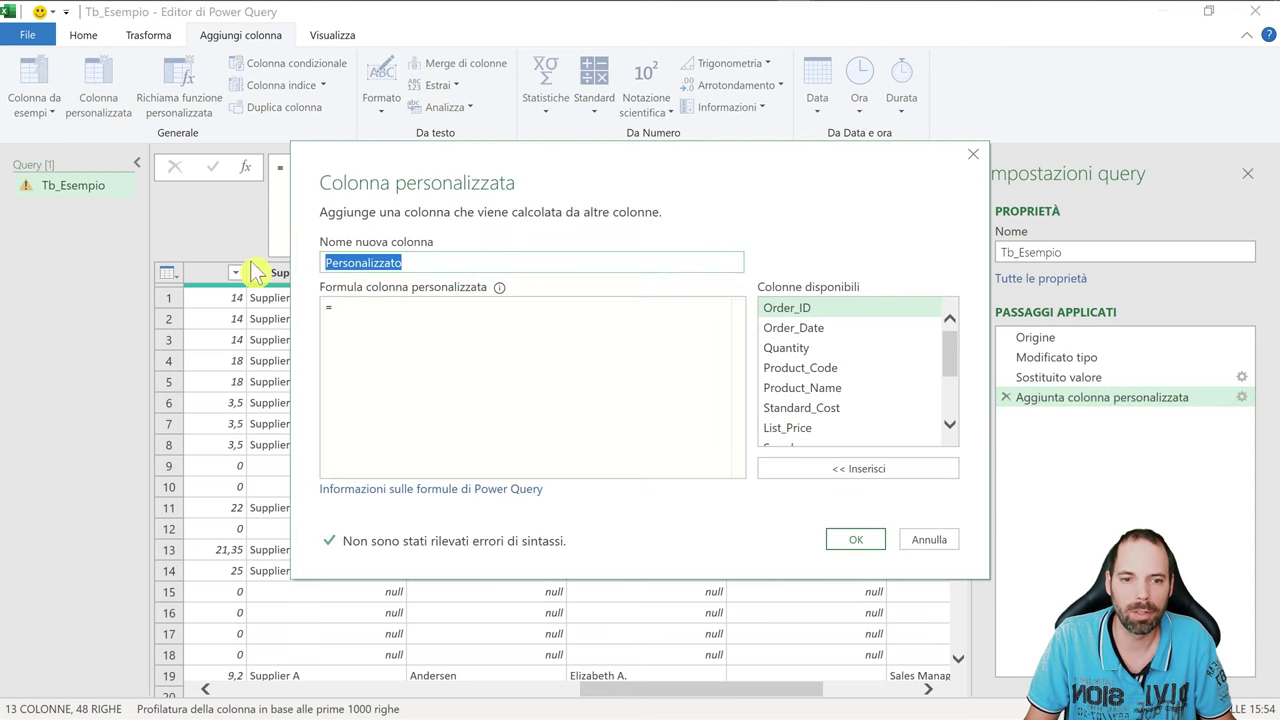
pyautogui.click(815, 330)
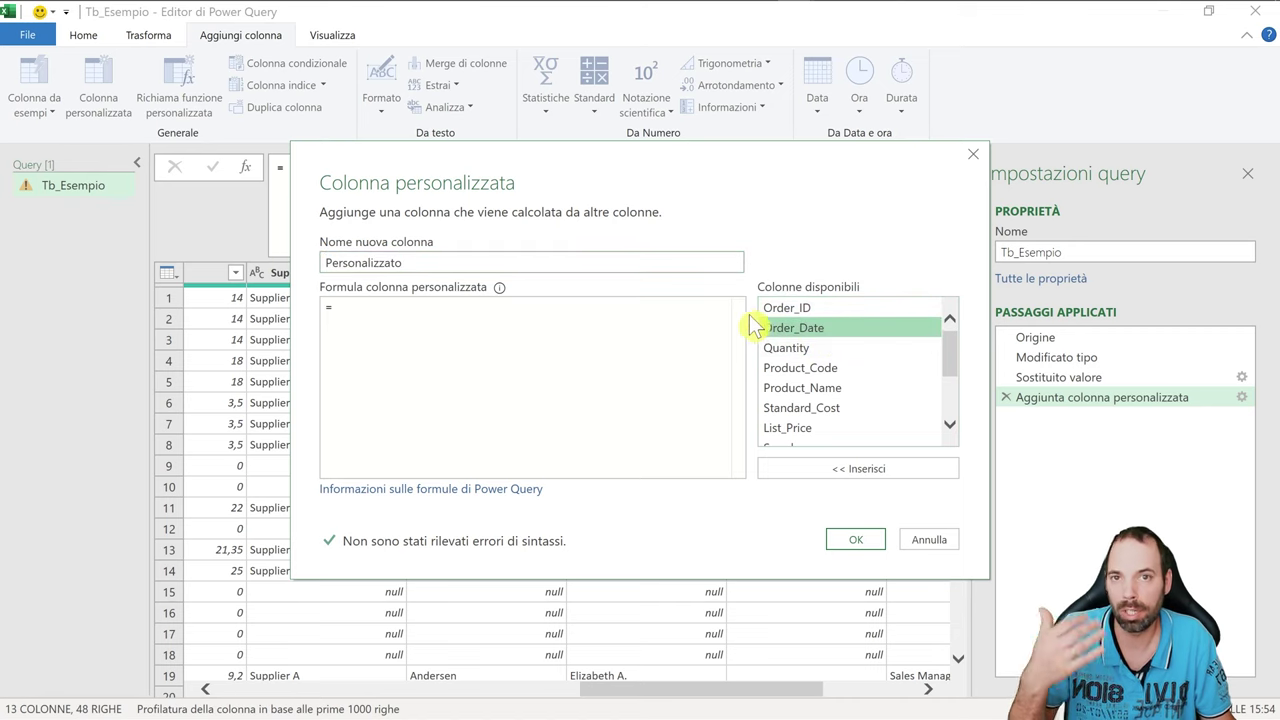
pyautogui.doubleClick(425, 263)
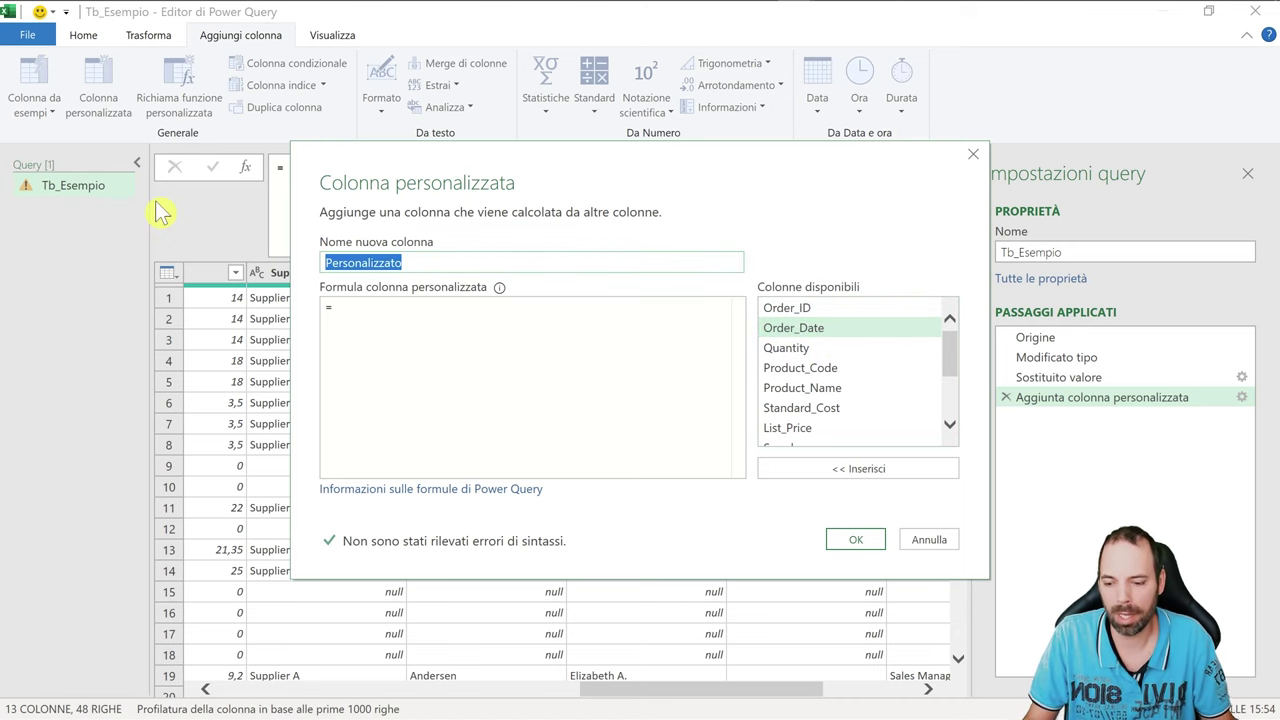
pyautogui.write('AdDate')
# Step: Enter the formula Date.AddMonths([Order_Date],2) and create the AdDate column
pyautogui.click(376, 335)
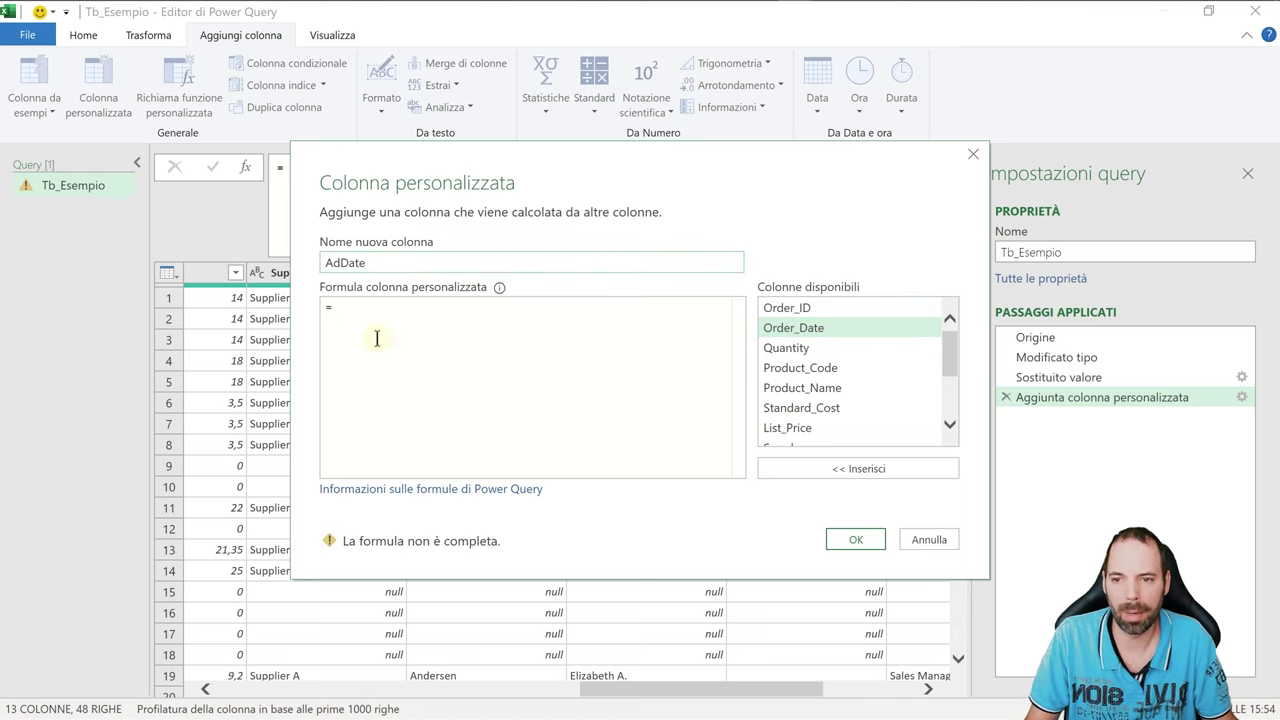
pyautogui.write('Date.')
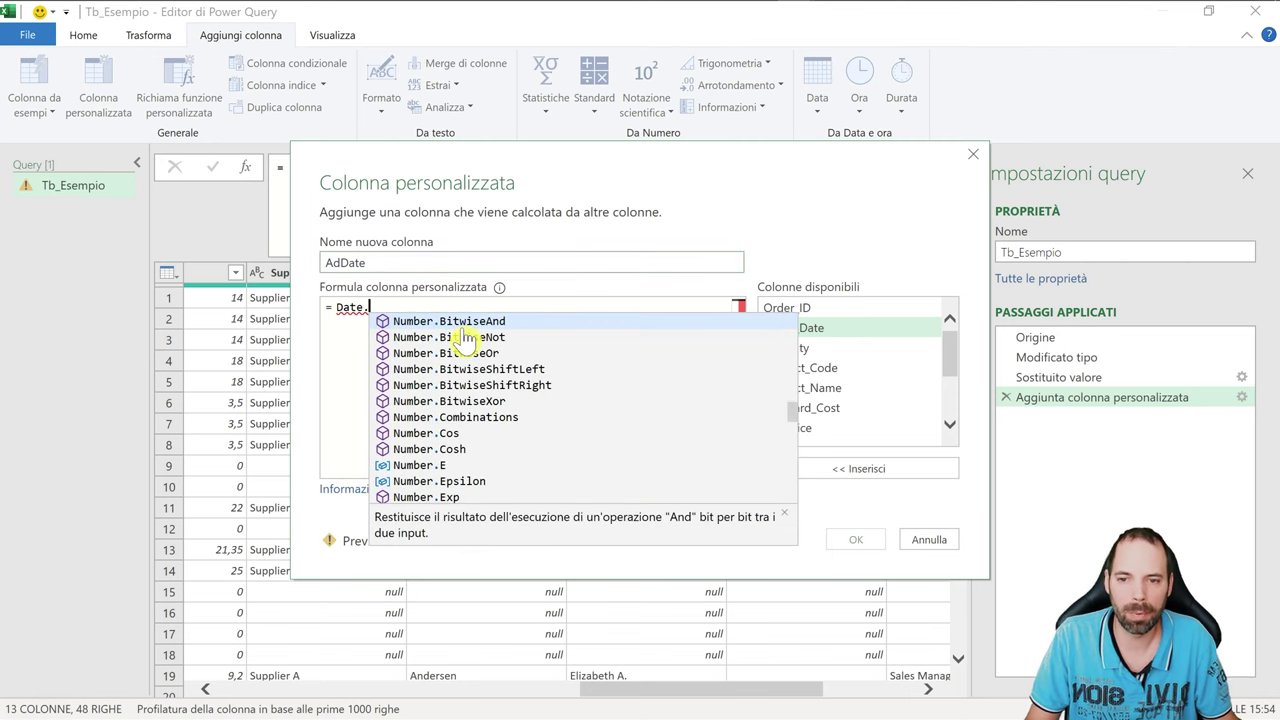
pyautogui.press('BackSpace')
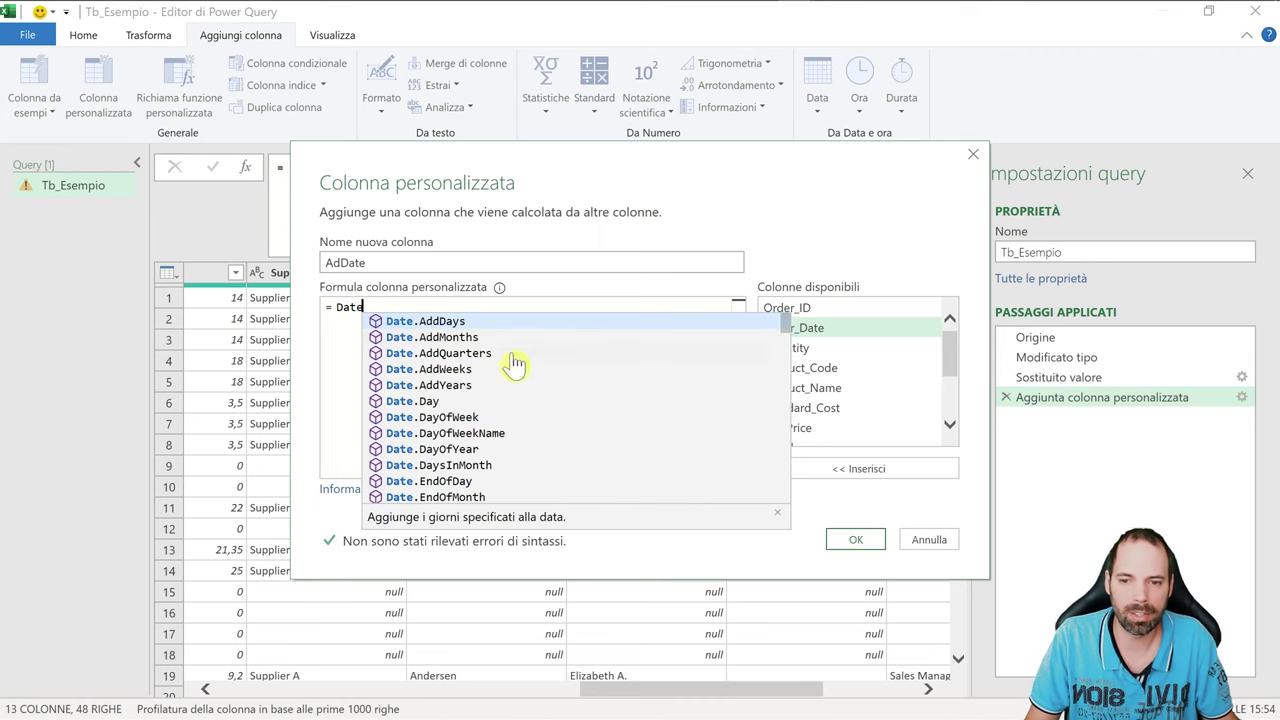
pyautogui.click(448, 342)
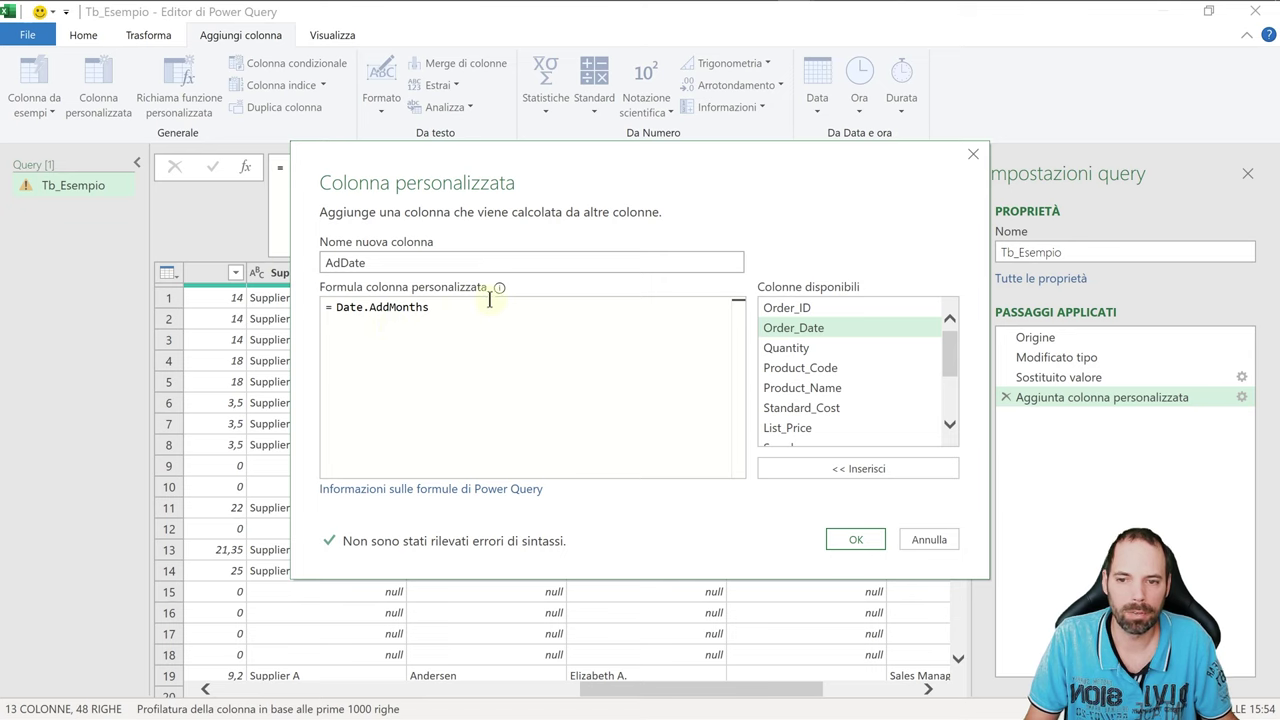
pyautogui.write('(')
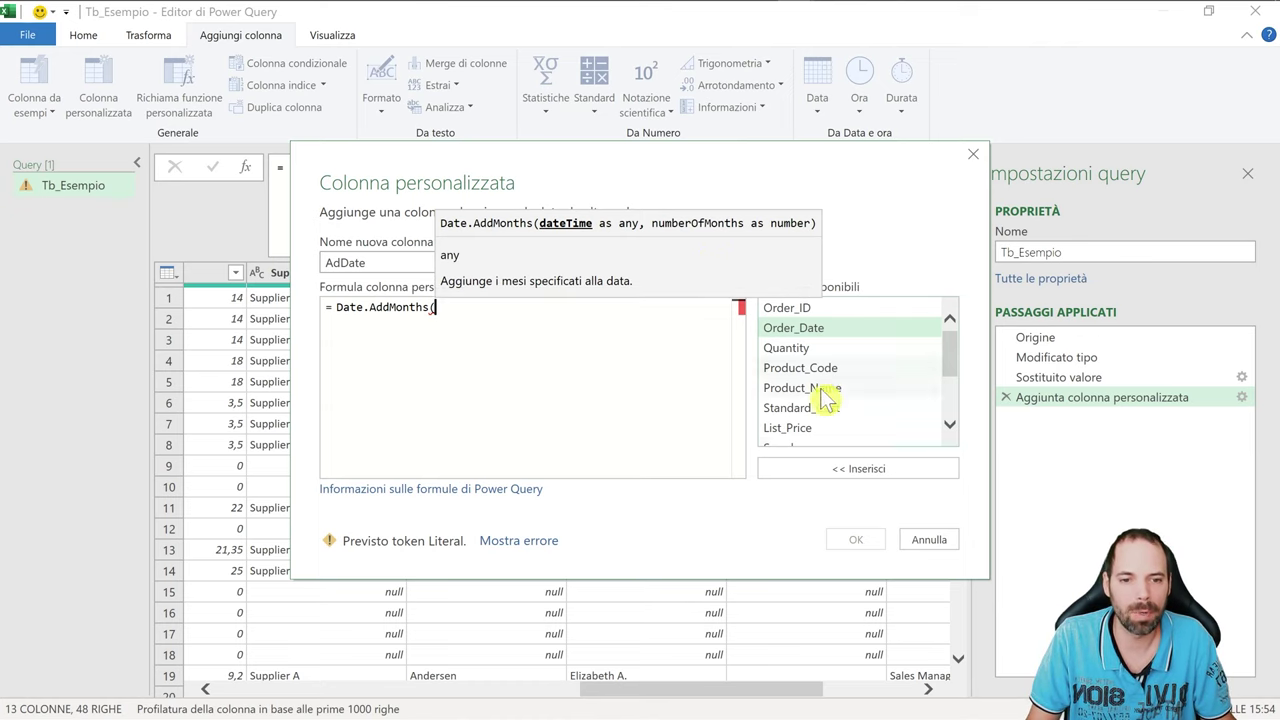
pyautogui.doubleClick(800, 330)
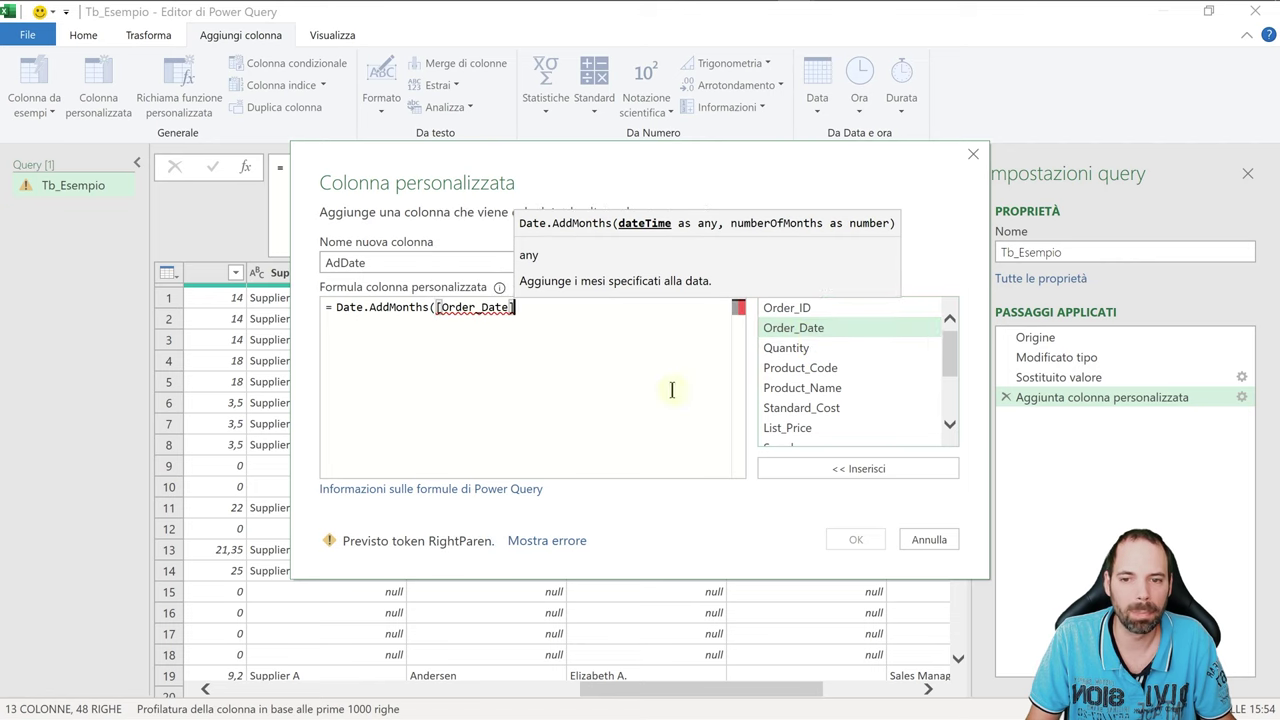
pyautogui.write(',2)')
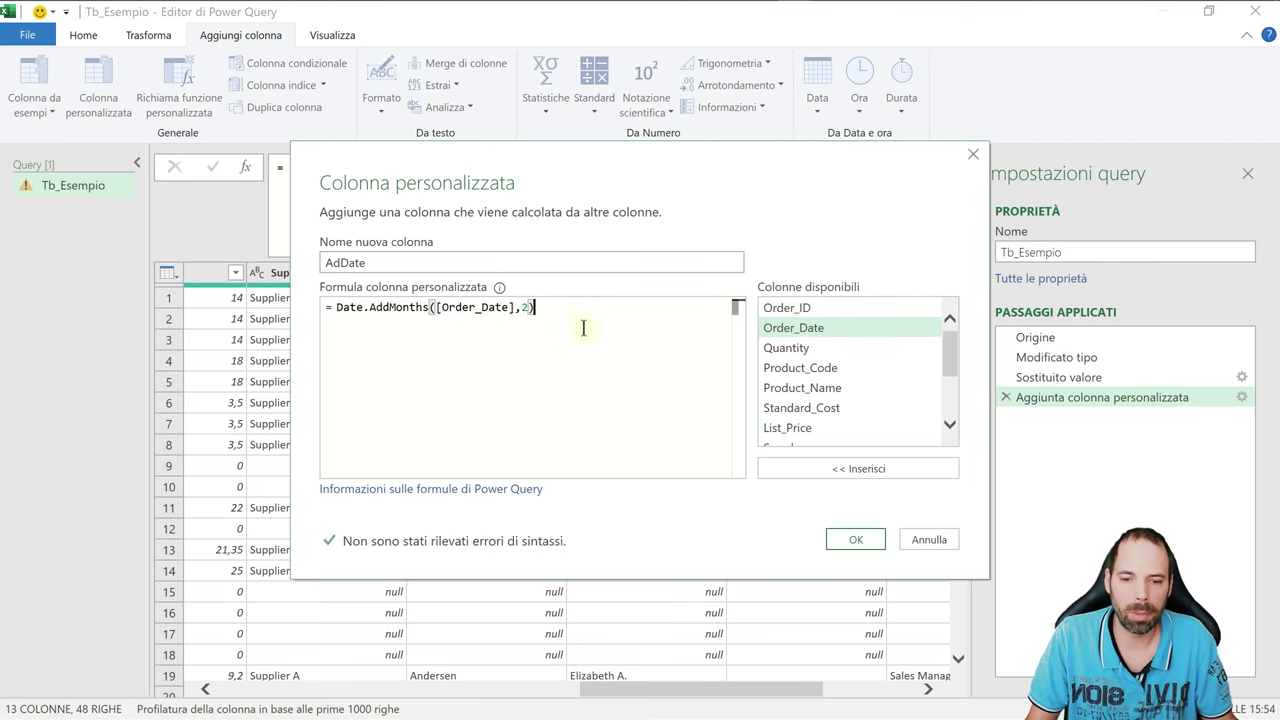
pyautogui.press('BackSpace')
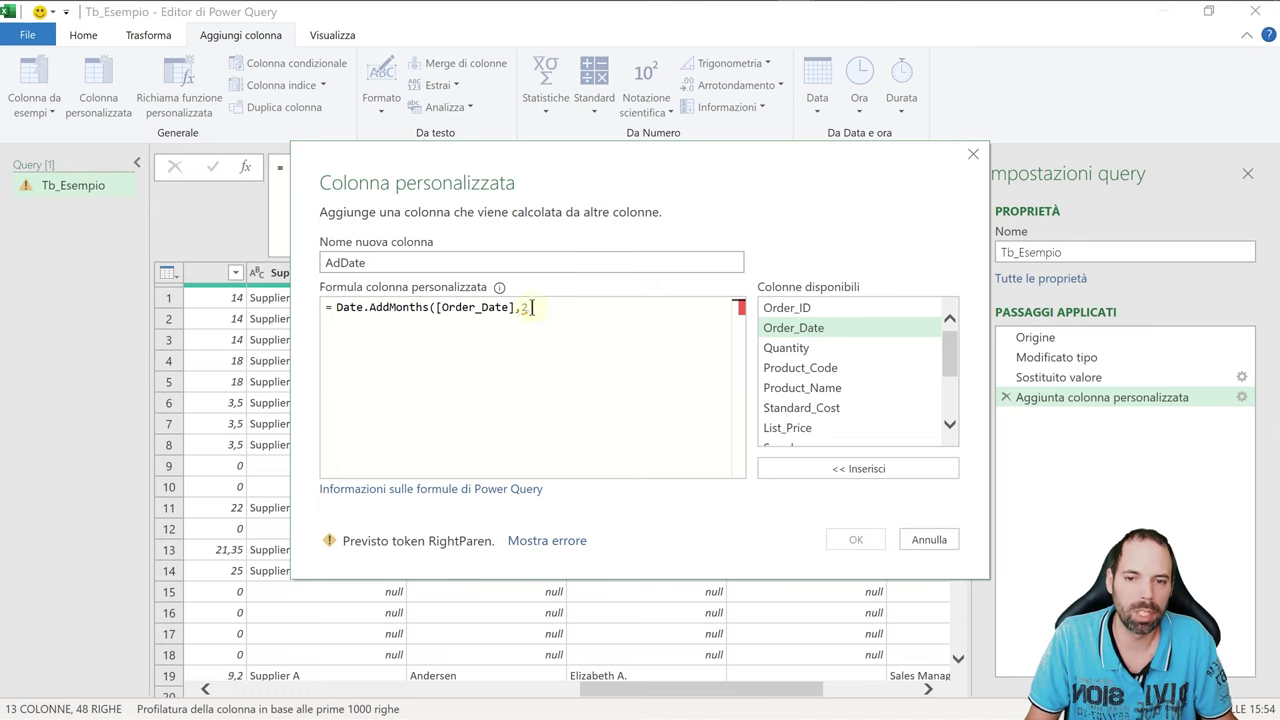
pyautogui.write(')')
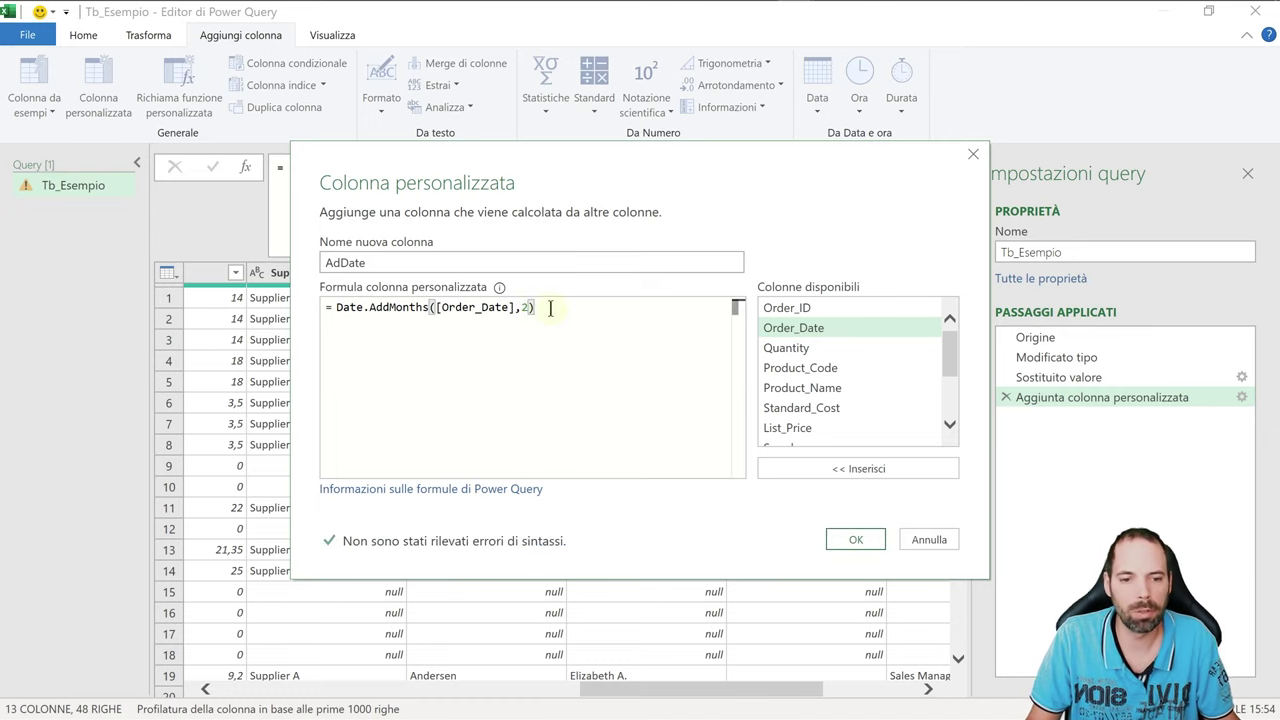
pyautogui.click(856, 541)
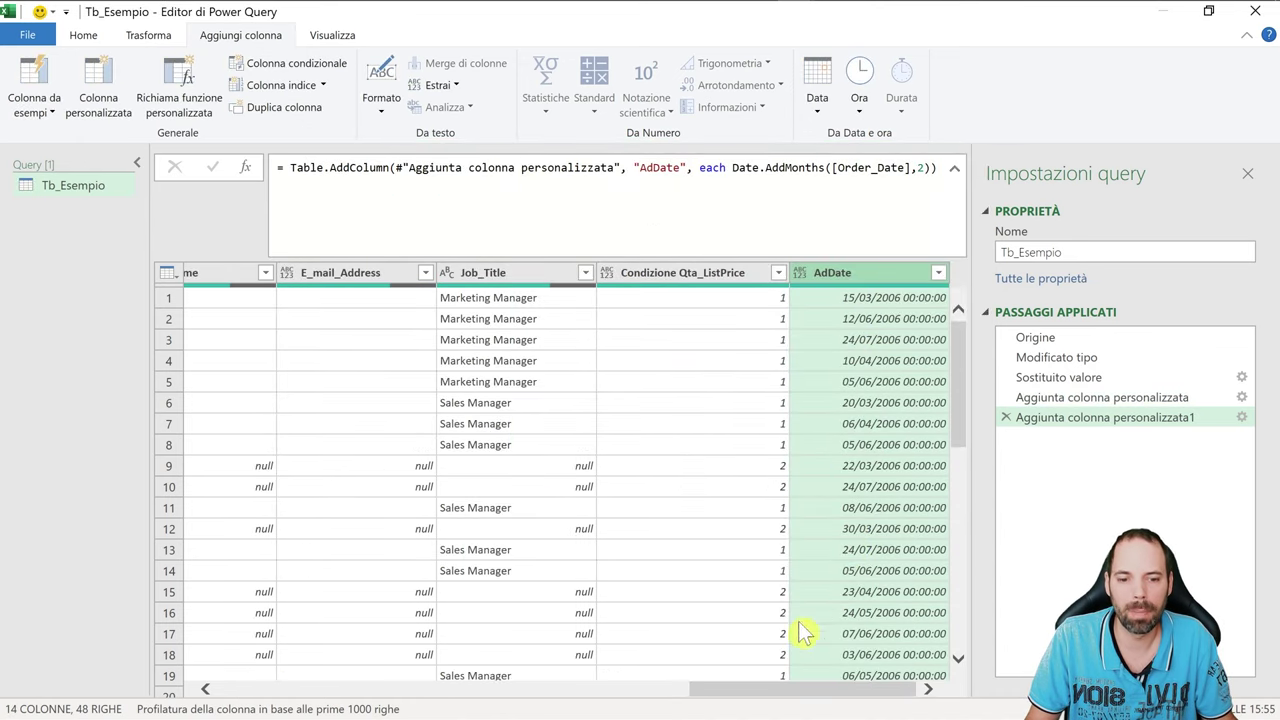
# Step: Move AdDate between Quantity and Product_Code, then compare its first value with Order_Date
pyautogui.moveTo(862, 274); pyautogui.dragTo(252, 283)
pyautogui.moveTo(712, 689); pyautogui.dragTo(562, 689)
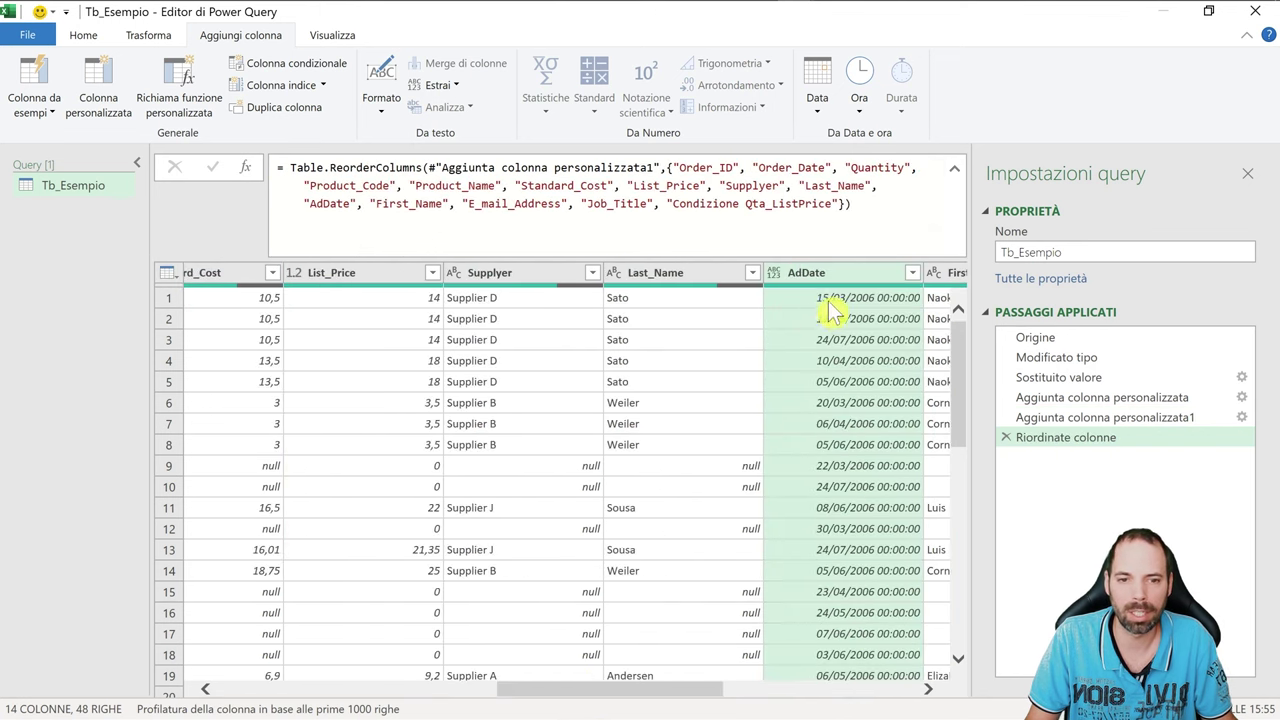
pyautogui.moveTo(840, 274); pyautogui.dragTo(260, 292)
pyautogui.moveTo(605, 689); pyautogui.dragTo(422, 688)
pyautogui.moveTo(914, 272); pyautogui.dragTo(340, 286)
pyautogui.moveTo(400, 683); pyautogui.dragTo(286, 680)
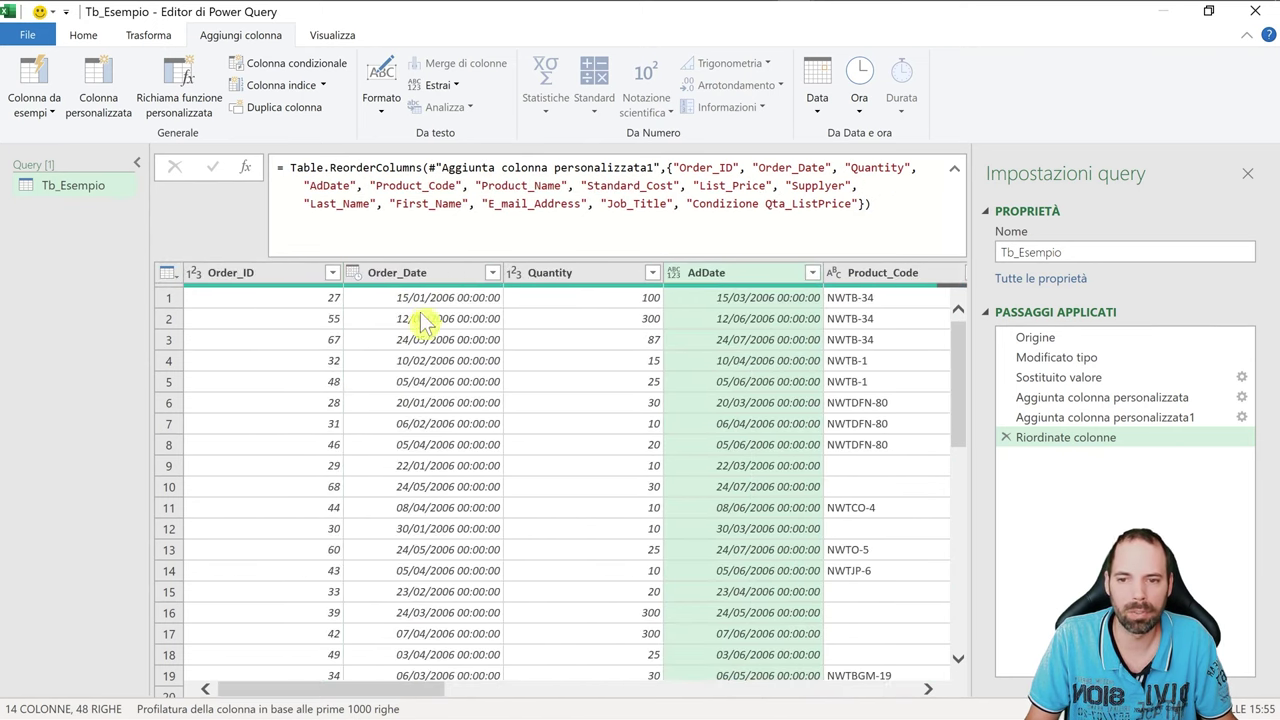
pyautogui.click(400, 302)
pyautogui.click(738, 300)
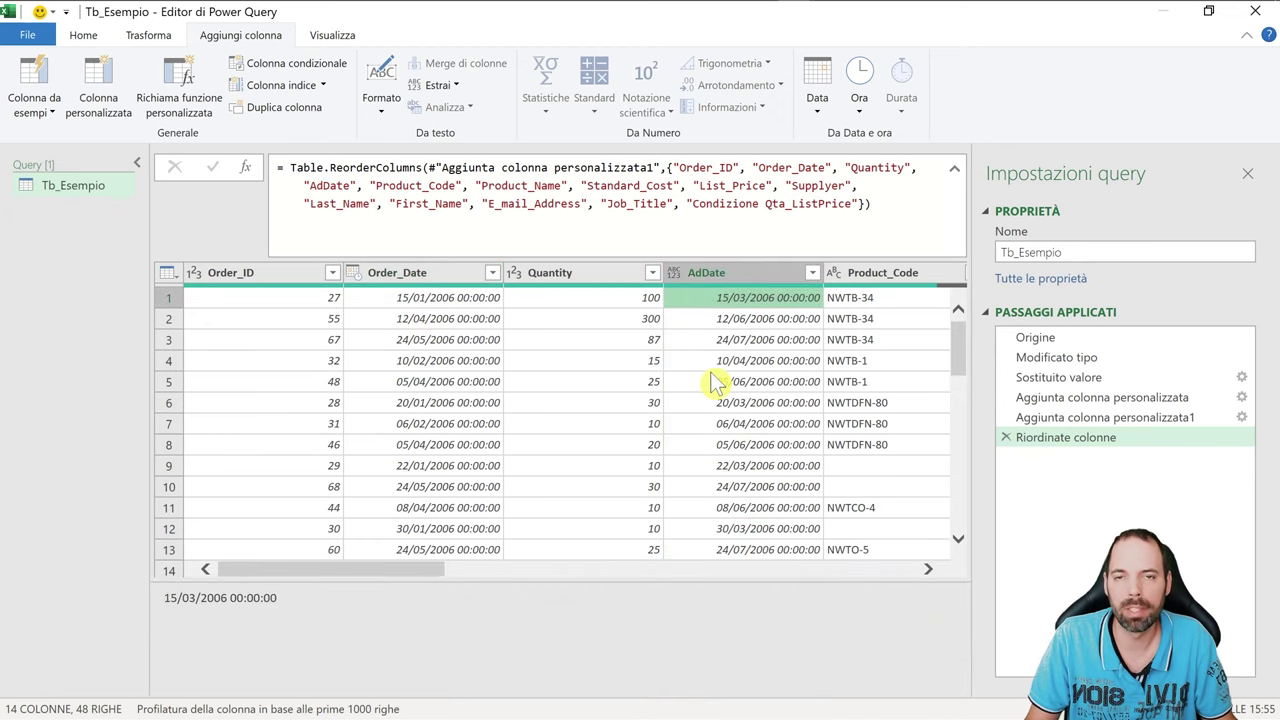